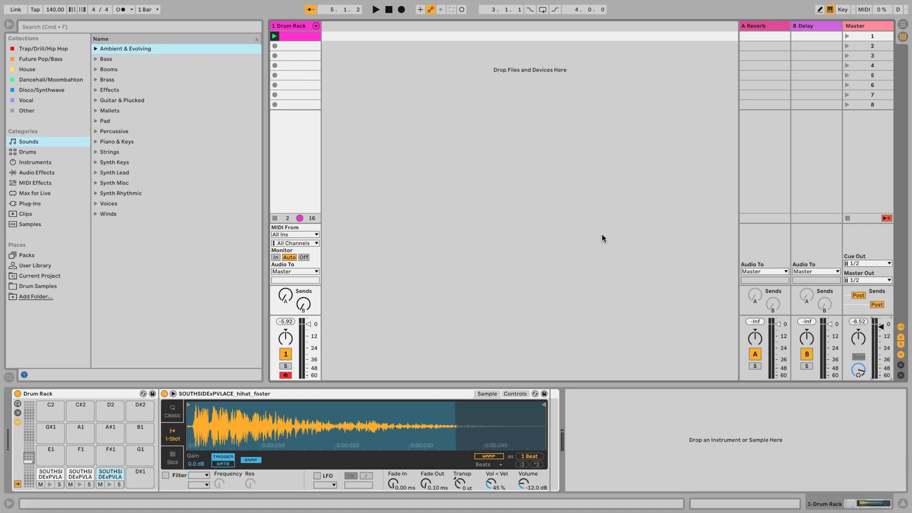
Step: Play back the Drum Rack clip and bring up its notes
key(space)
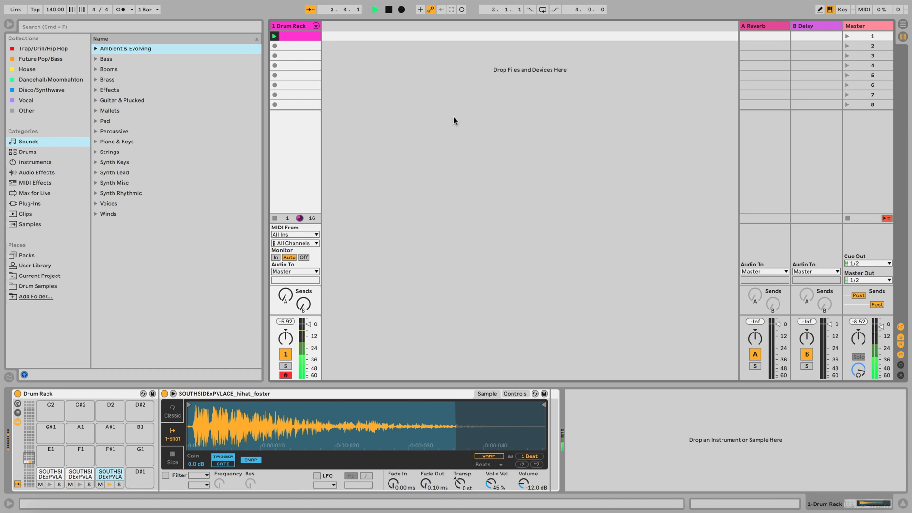
key(space)
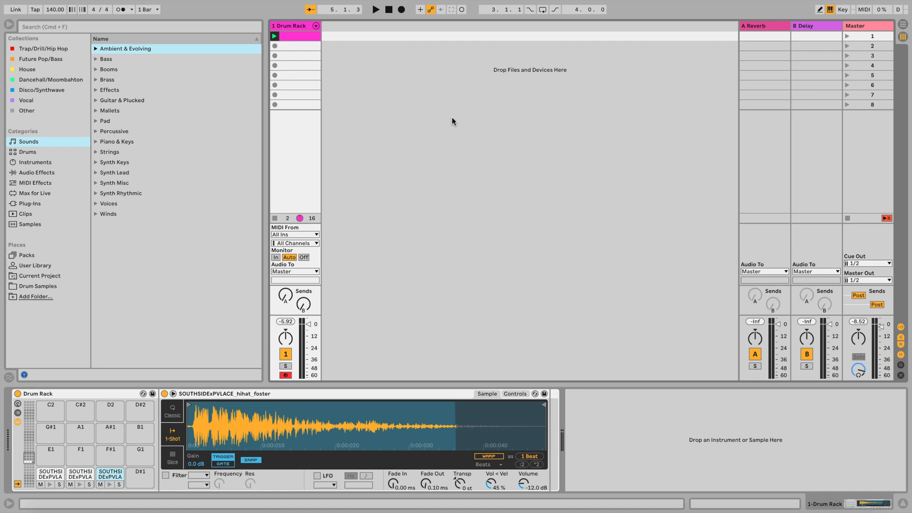
double_click(304, 36)
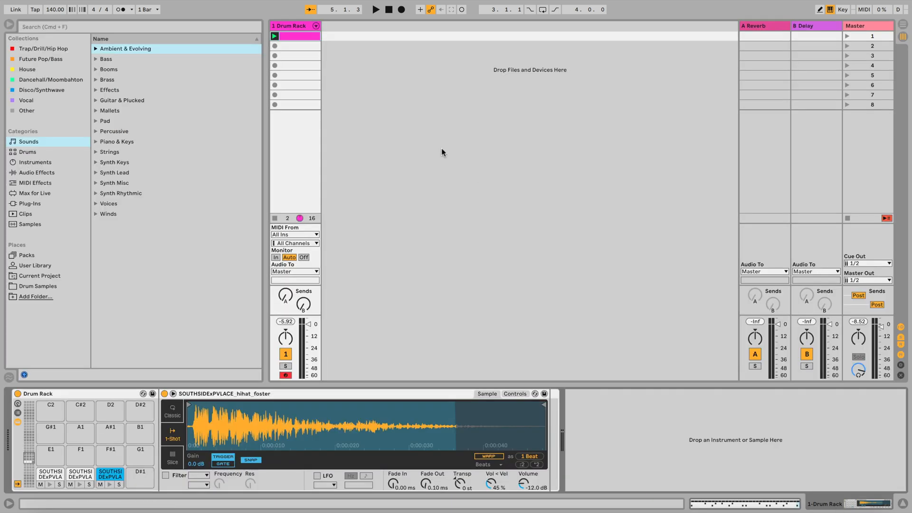
Step: Unfold the Drum Rack track's chains, extract the hi-hat chain to its own track, and unfold the new track
click(316, 26)
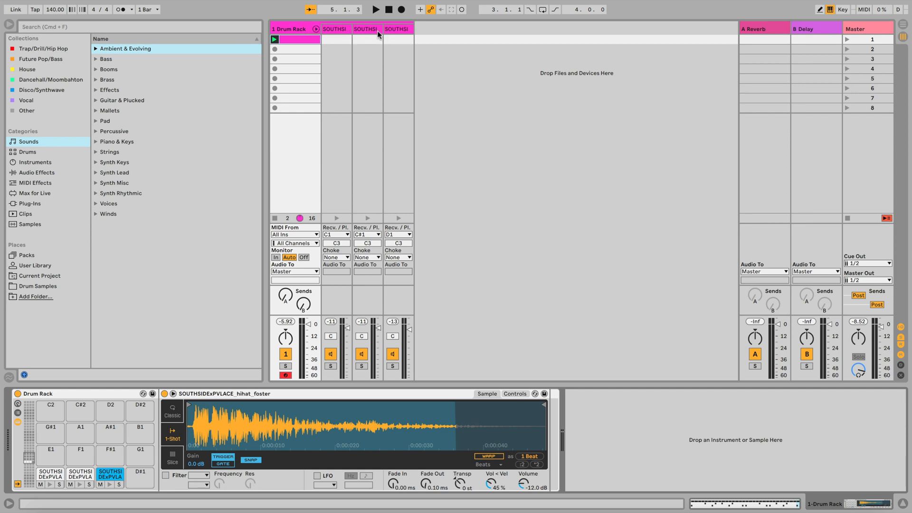
click(392, 29)
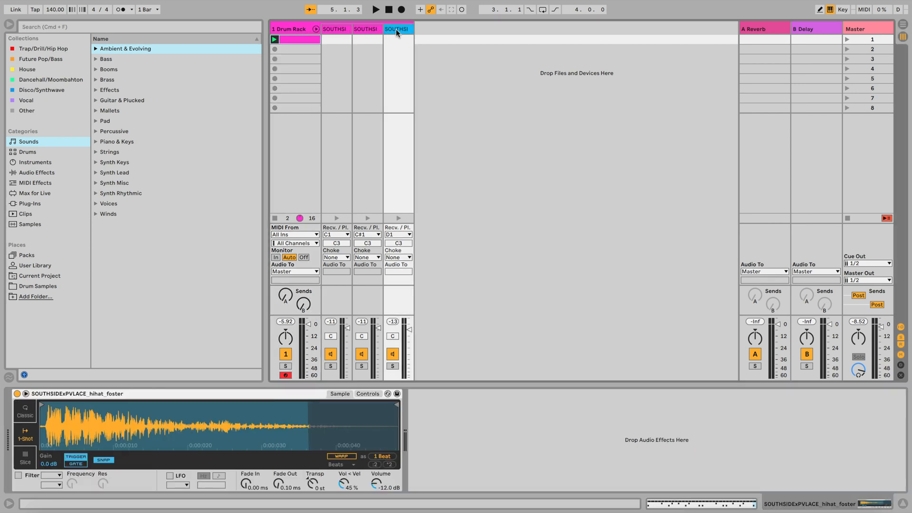
drag(394, 30, 421, 32)
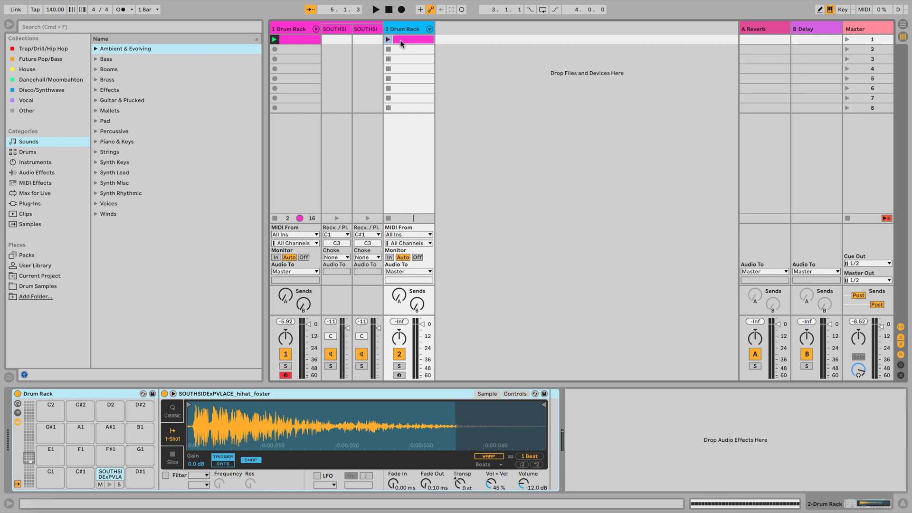
click(429, 29)
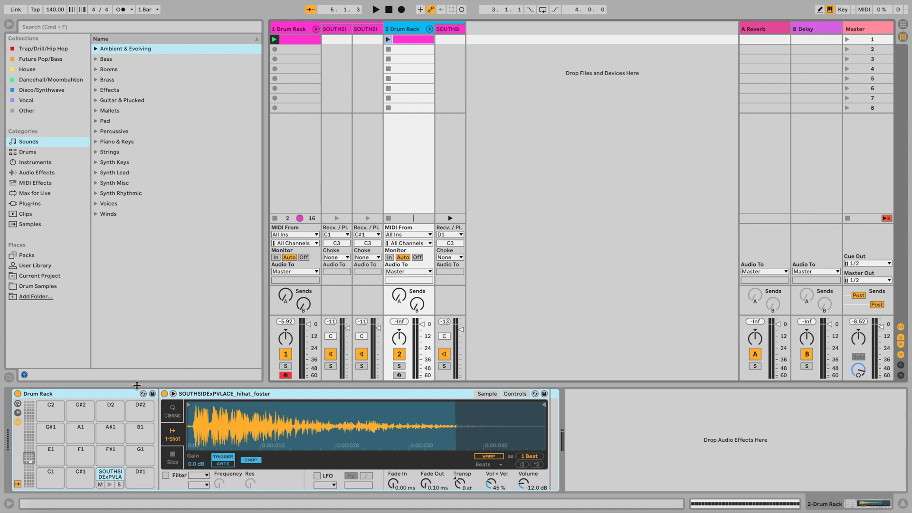
Step: Ungroup the new track's Drum Rack to leave only the hi-hat Simpler
click(100, 396)
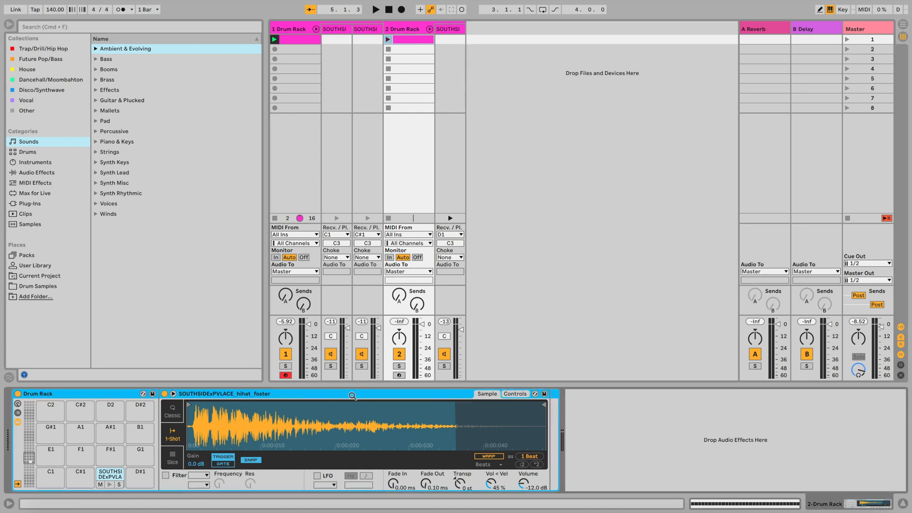
right_click(61, 396)
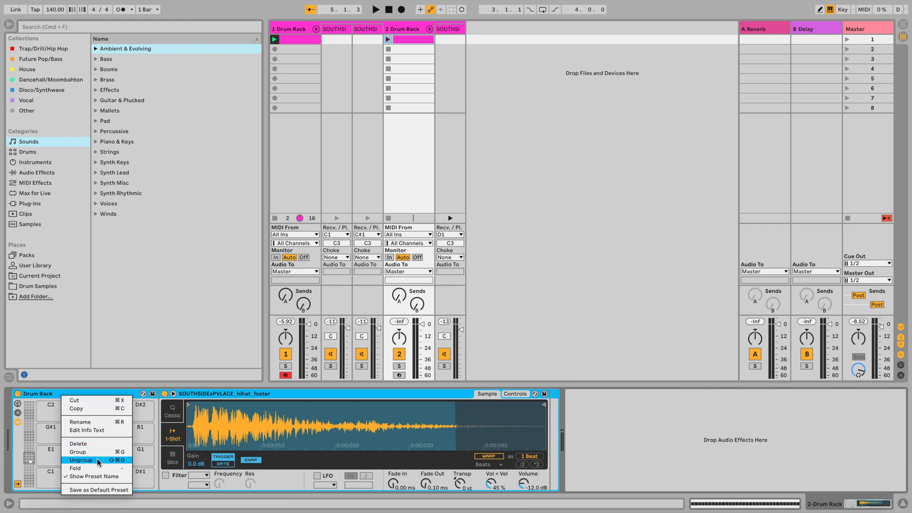
click(82, 460)
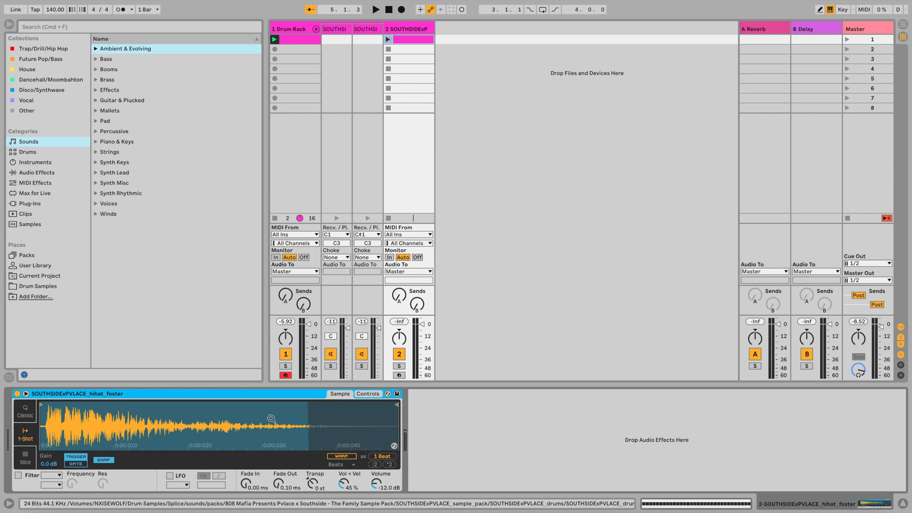
Step: Open the hi-hat track's clip and transpose all its notes to C3
double_click(412, 40)
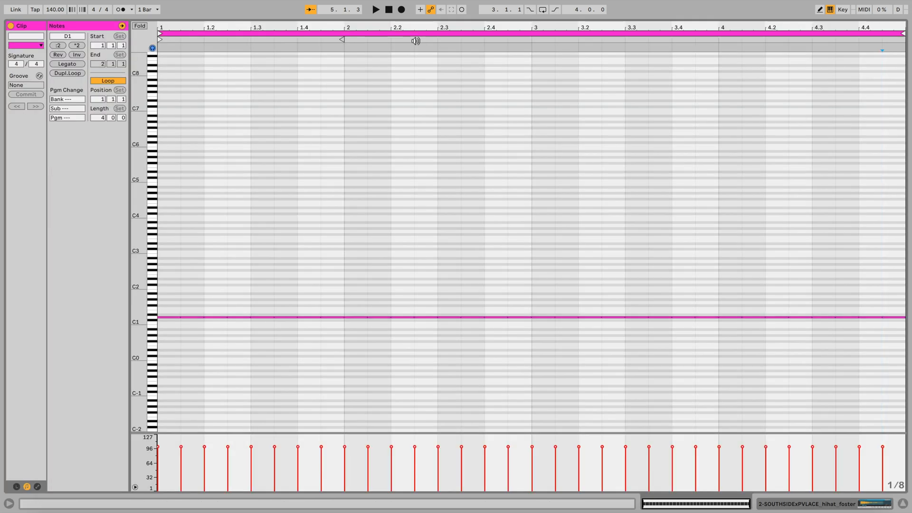
key(ctrl+a)
key(Down)
key(Down)
key(shift+Up)
key(shift+Up)
drag(139, 255, 194, 255)
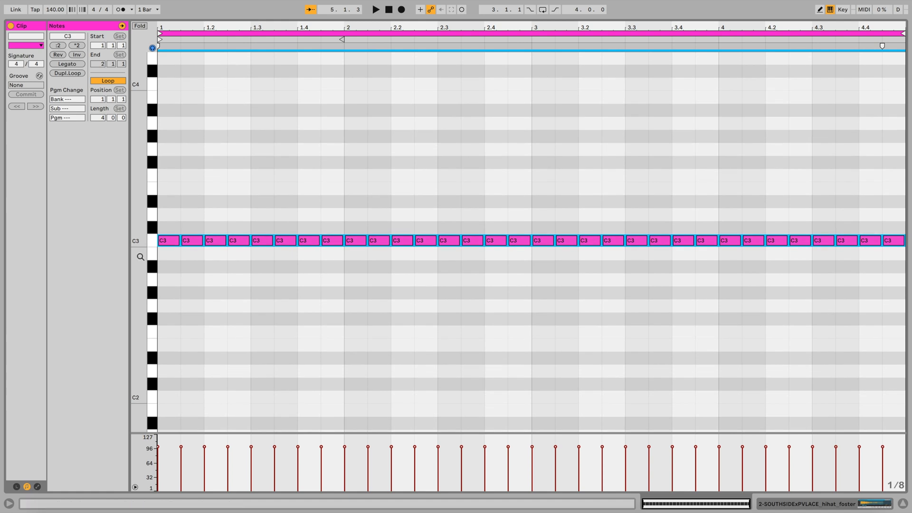
Step: Set the note grid to 1/16, split the hi-hat at 1.2.3 into two 1/16 notes, and play the result
right_click(368, 172)
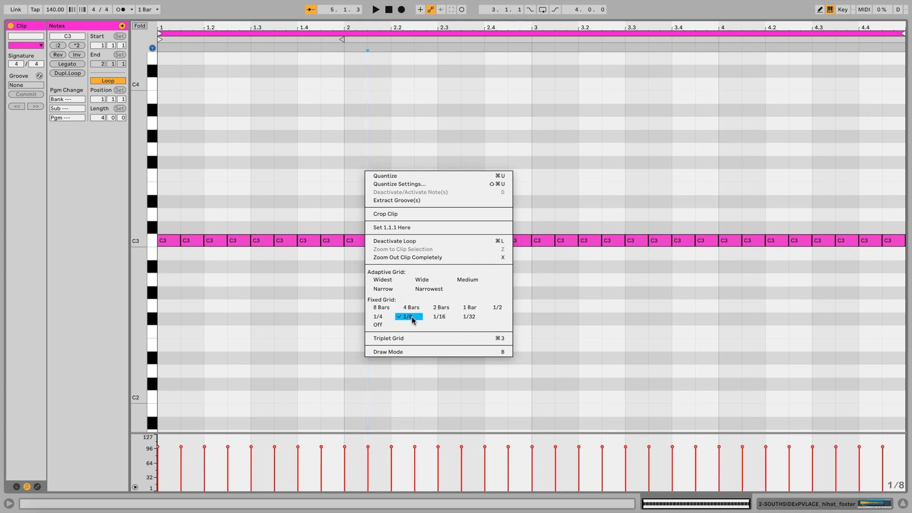
click(440, 318)
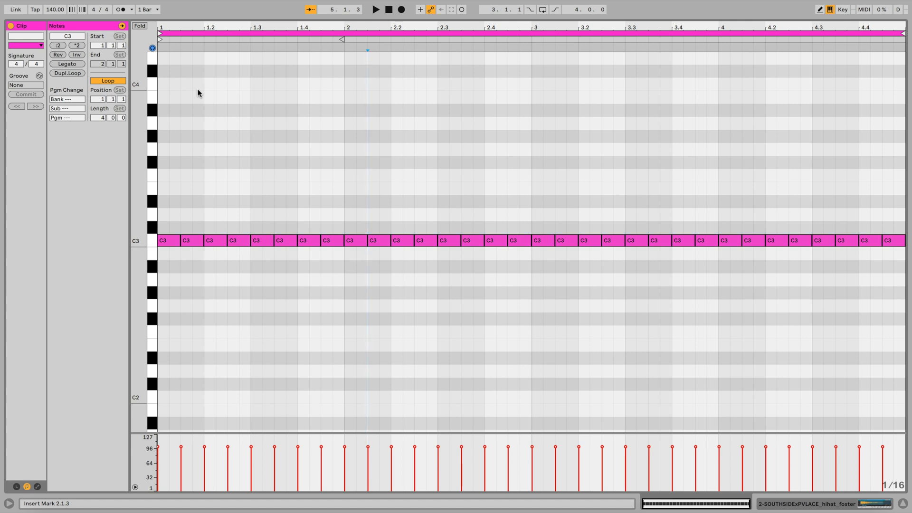
key(space)
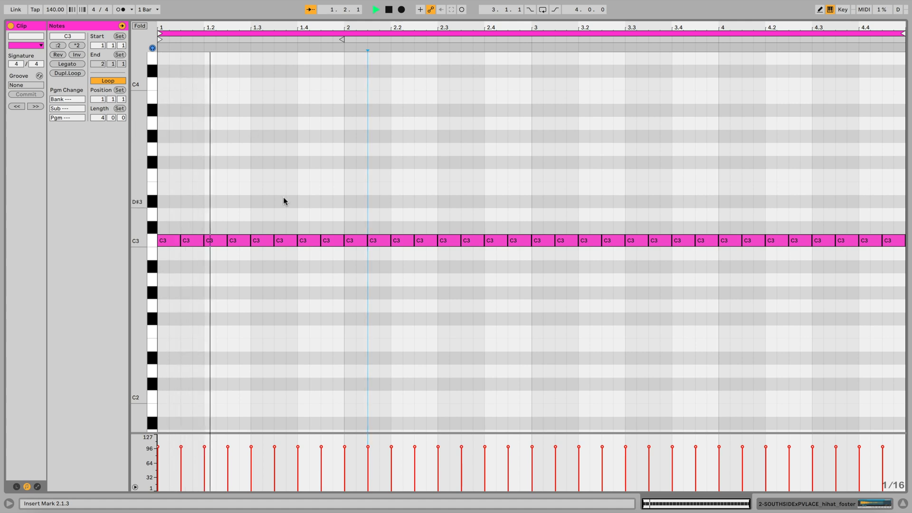
key(space)
drag(249, 241, 237, 242)
key(ctrl+d)
key(space)
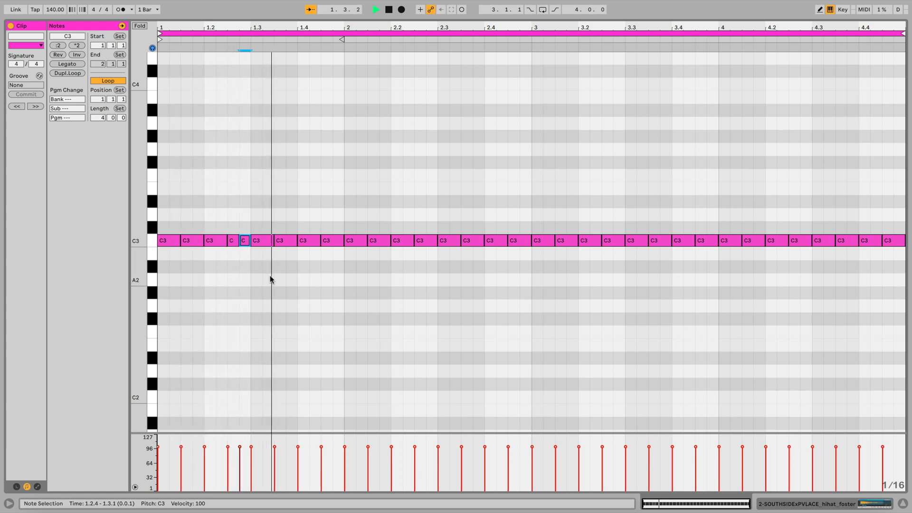
key(space)
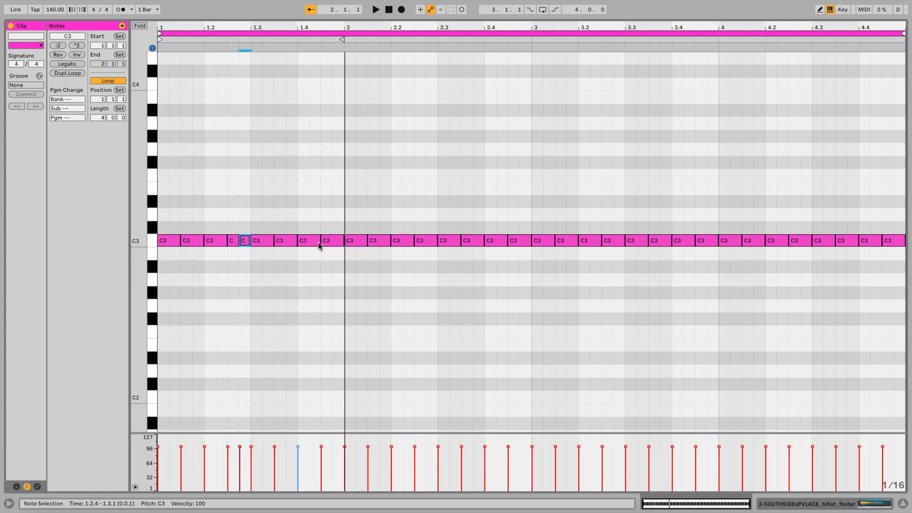
Step: Split the hi-hats at 1.4.1 and 2.4.1 into two 1/16 notes each, playing back the pattern between edits
drag(321, 241, 305, 244)
key(ctrl+d)
key(space)
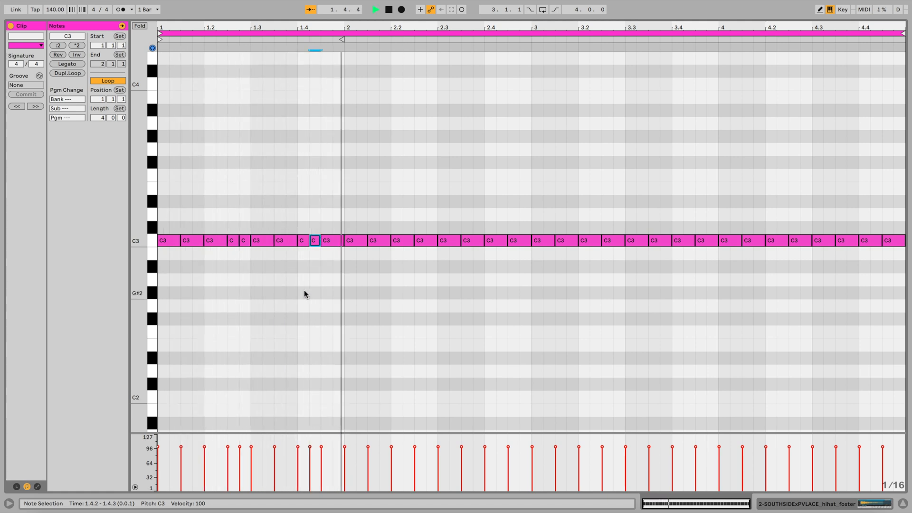
key(space)
drag(507, 242, 496, 242)
key(ctrl+d)
key(space)
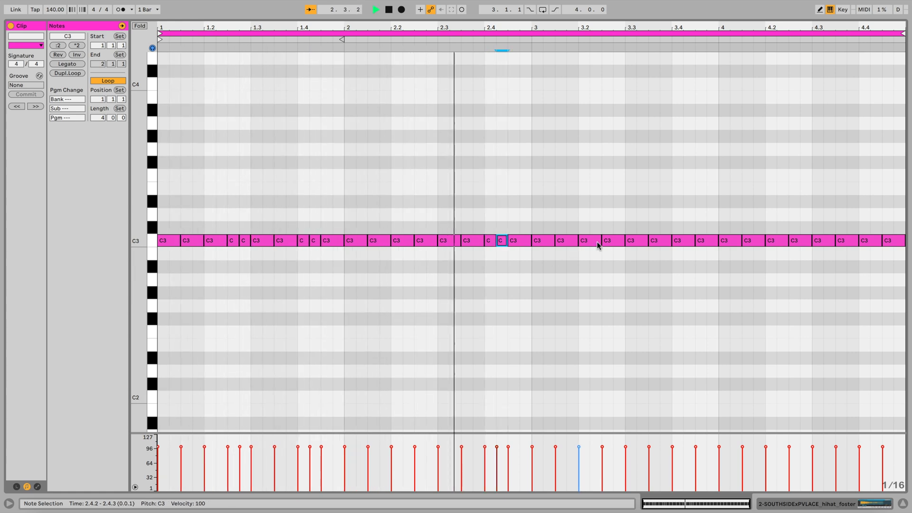
key(space)
Step: Split the hi-hats at 3.4.1 and 4.4.1 into two 1/16 notes each and play back the pattern
drag(694, 241, 683, 241)
key(ctrl+d)
key(space)
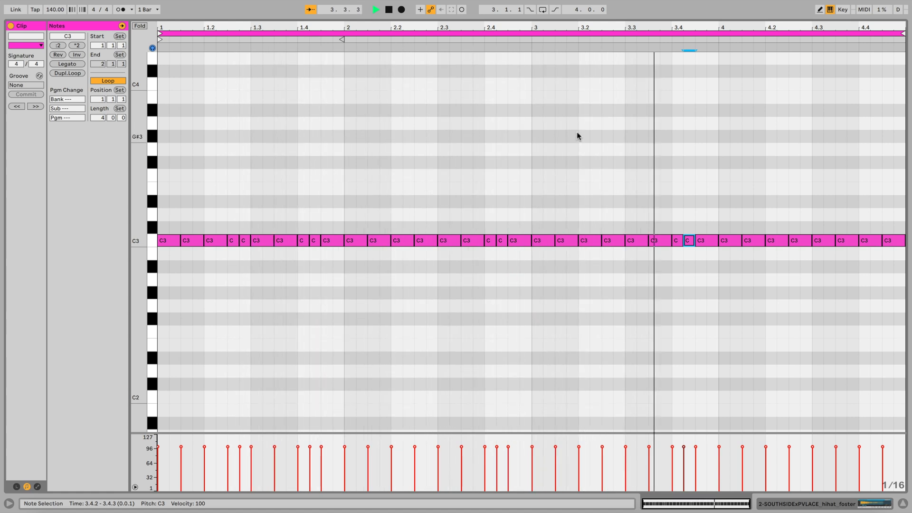
key(space)
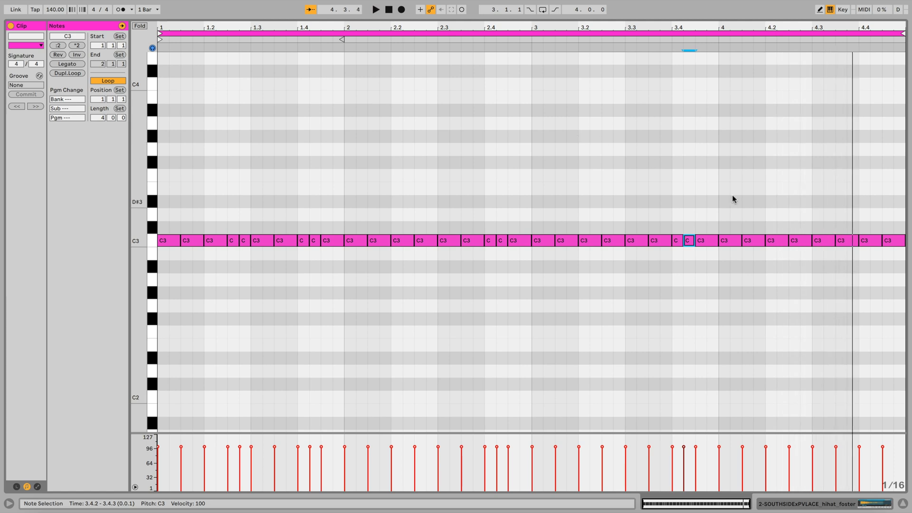
drag(880, 243, 870, 242)
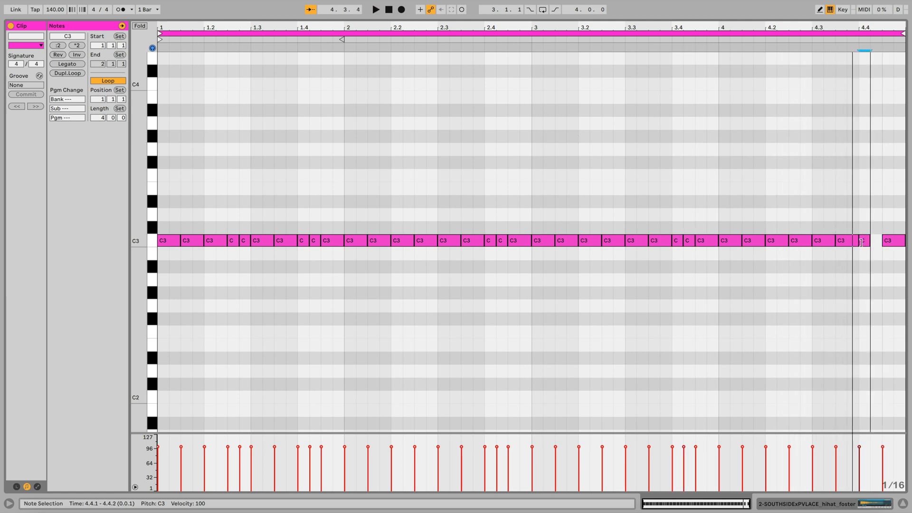
key(super+d)
key(space)
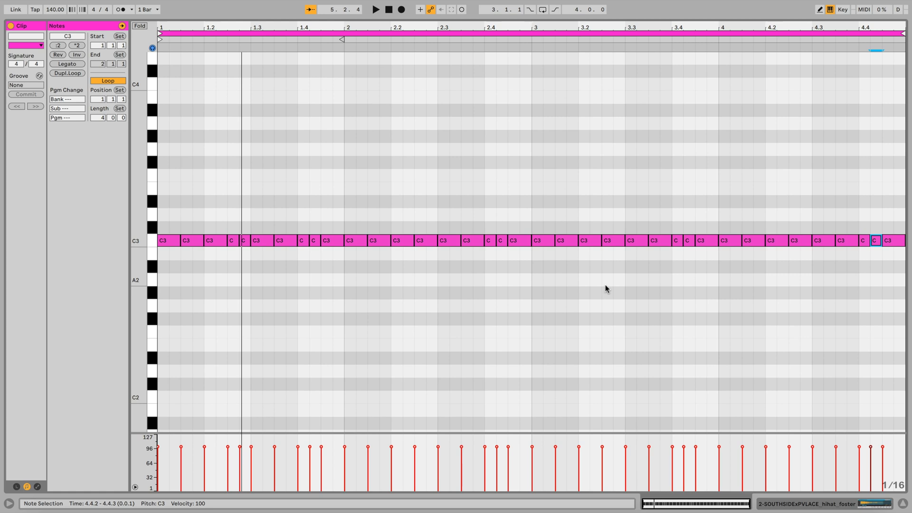
Step: Set the note grid to 1/32 and split the hi-hat at 2.3.1 into a roll of four 1/32 notes
click(605, 287)
right_click(603, 288)
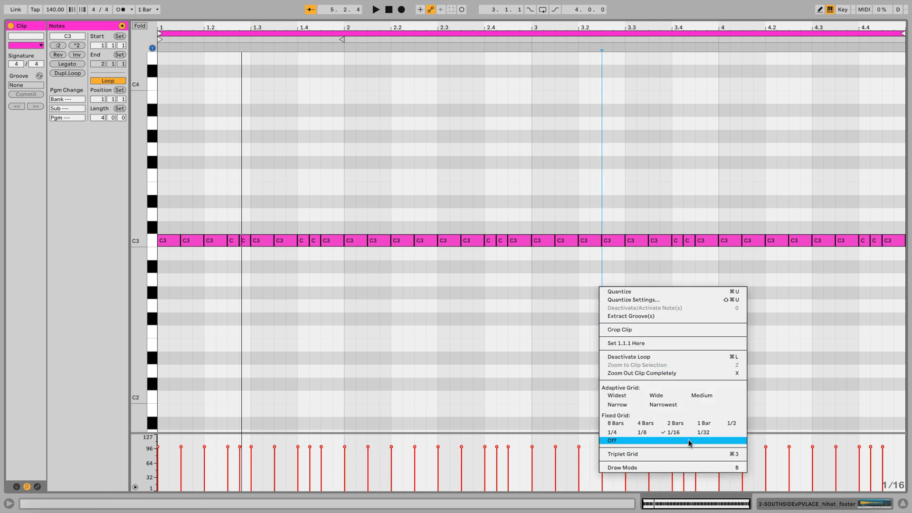
click(703, 432)
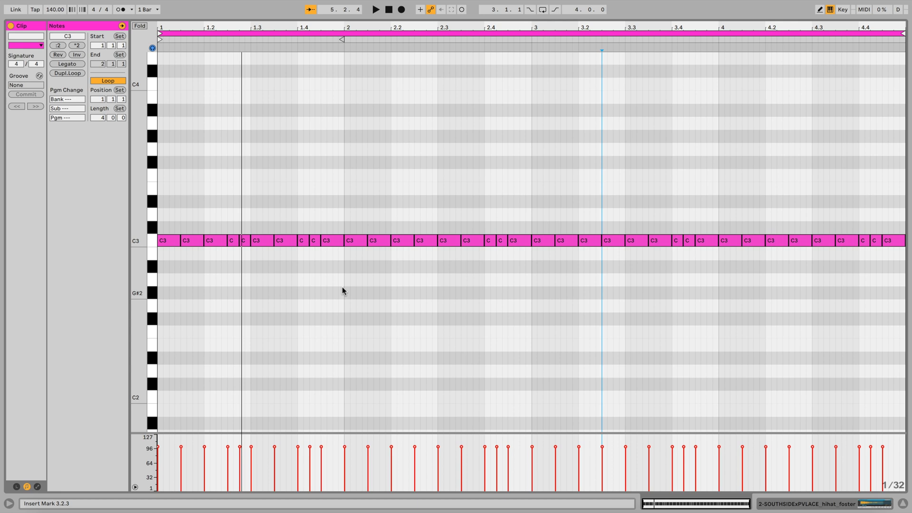
key(space)
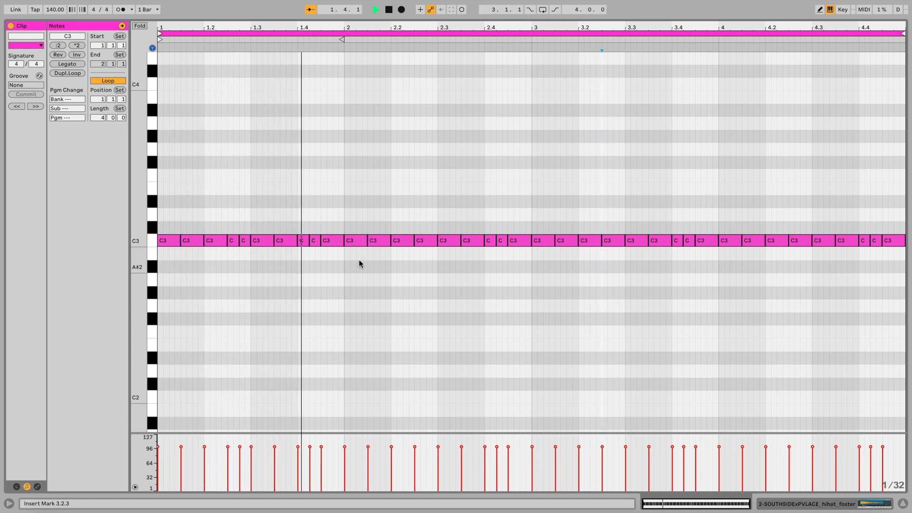
key(space)
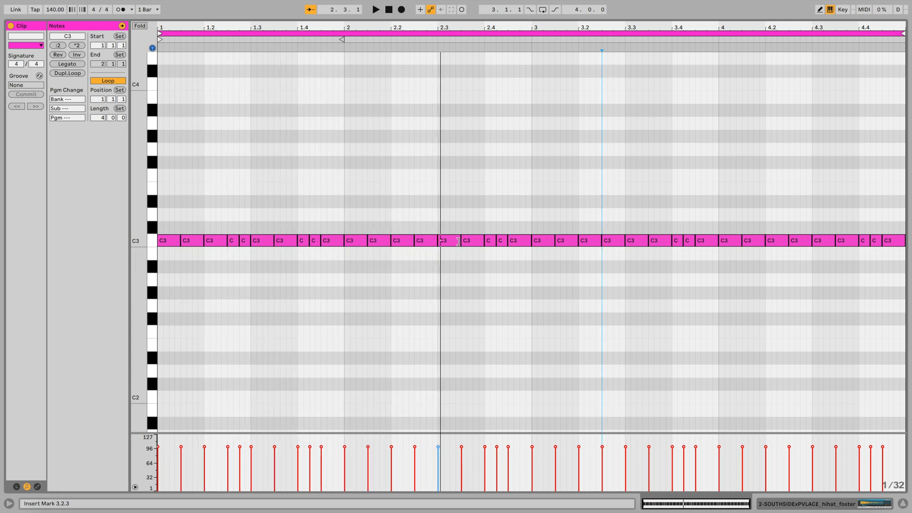
drag(458, 241, 443, 244)
key(super+d)
key(super+d)
key(super+d)
key(space)
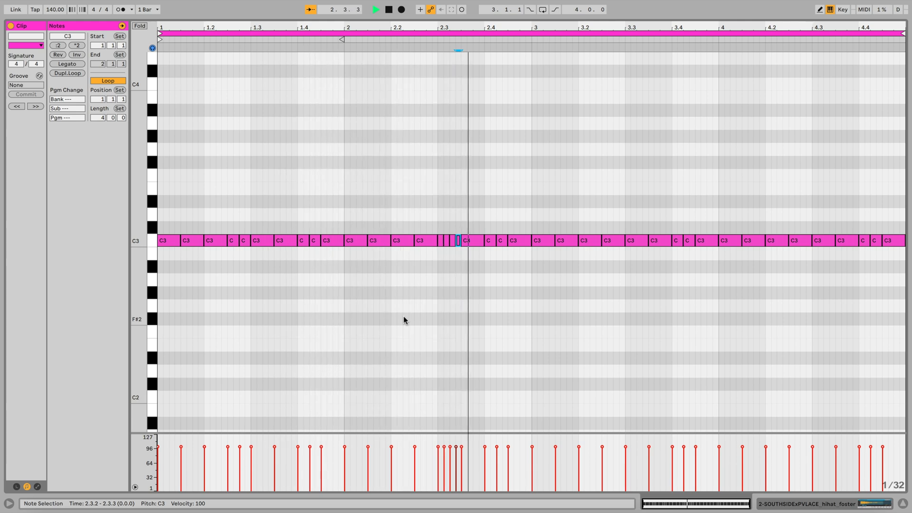
Step: Move the four-note 1/32 roll to 2.3.3, place a 1/8 hi-hat at 2.3.1, and play the result
mouse_move(458, 252)
mouse_down()
mouse_move(442, 245)
mouse_move(460, 243)
mouse_up()
key(super+d)
click(445, 250)
key(space)
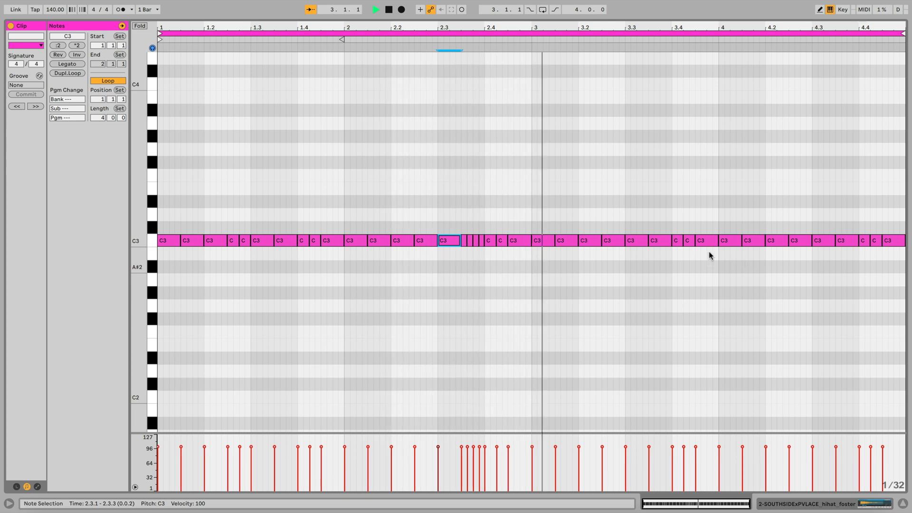
Step: Move the 1/32 roll to 2.2.1 and fill the gap at 2.3.3 with a duplicated 1/8 hi-hat
key(space)
click(479, 253)
drag(480, 254, 431, 246)
click(434, 263)
key(space)
drag(430, 246, 435, 246)
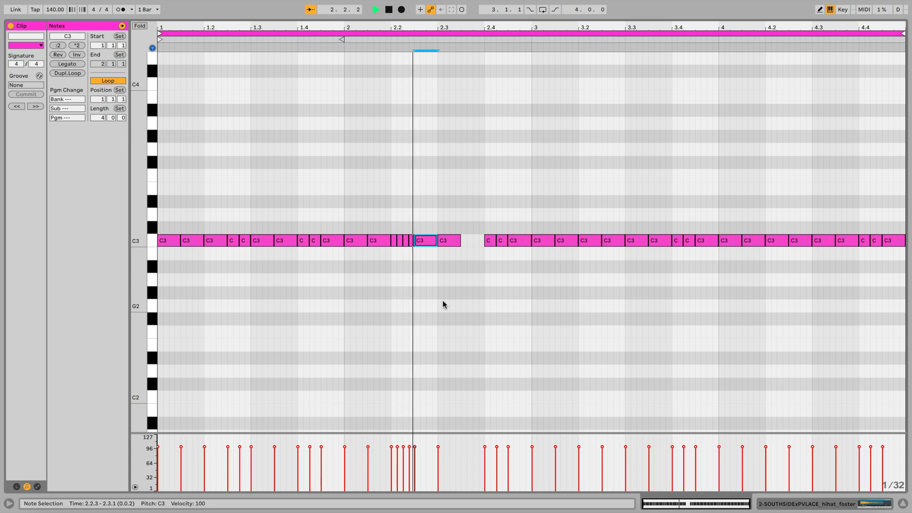
click(451, 243)
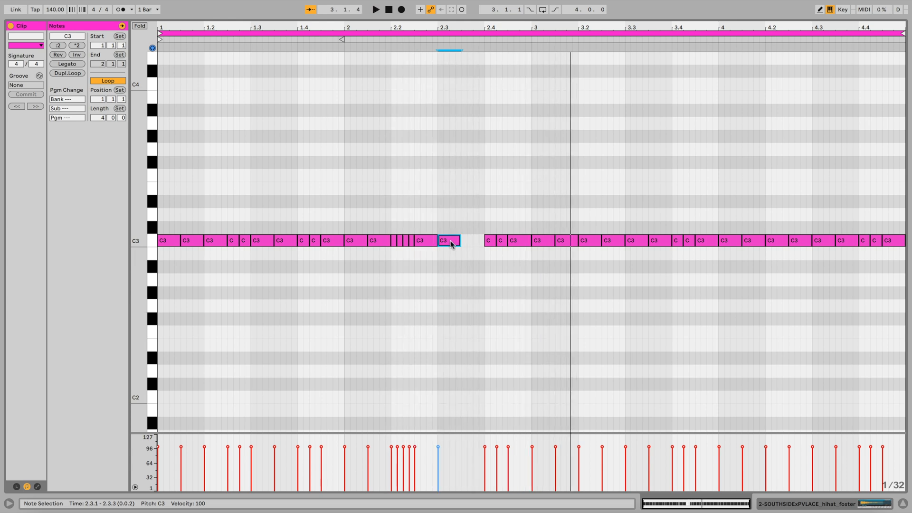
key(super+d)
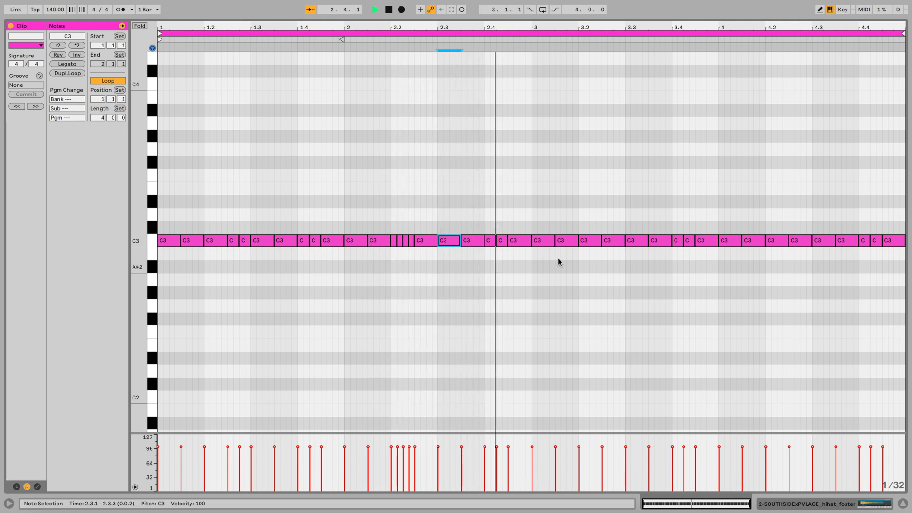
key(space)
Step: Split the hi-hat at 4.2.1 into a roll of four 1/32 notes and play back the pattern
drag(785, 243, 769, 245)
key(ctrl+d)
key(ctrl+d)
key(ctrl+d)
key(space)
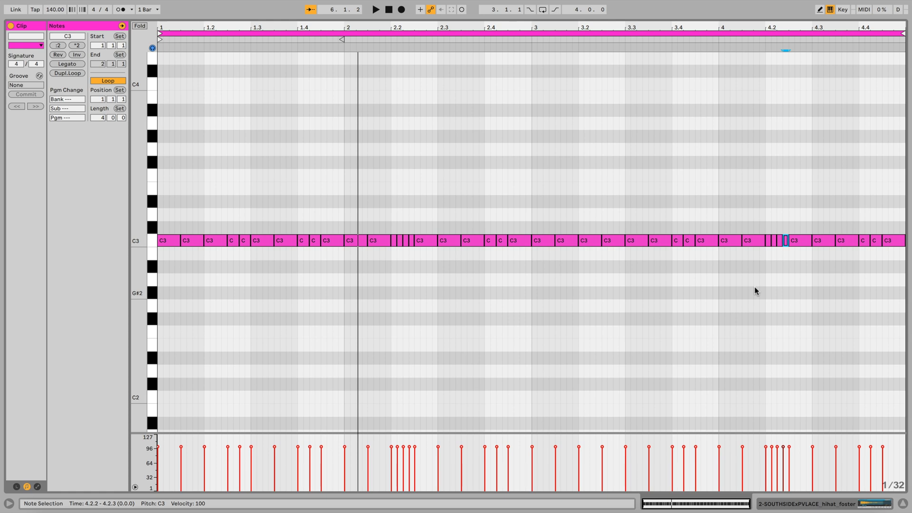
Step: Set the note grid to 1/8 triplets
click(470, 318)
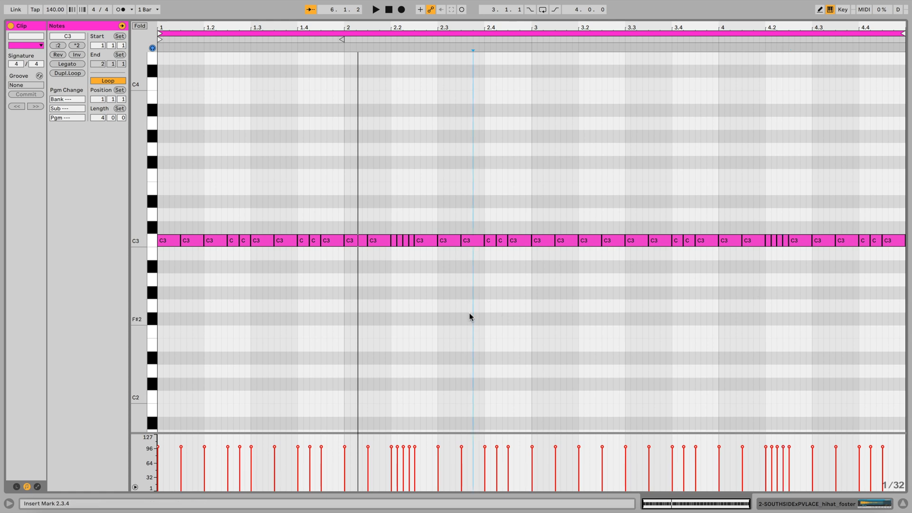
right_click(470, 316)
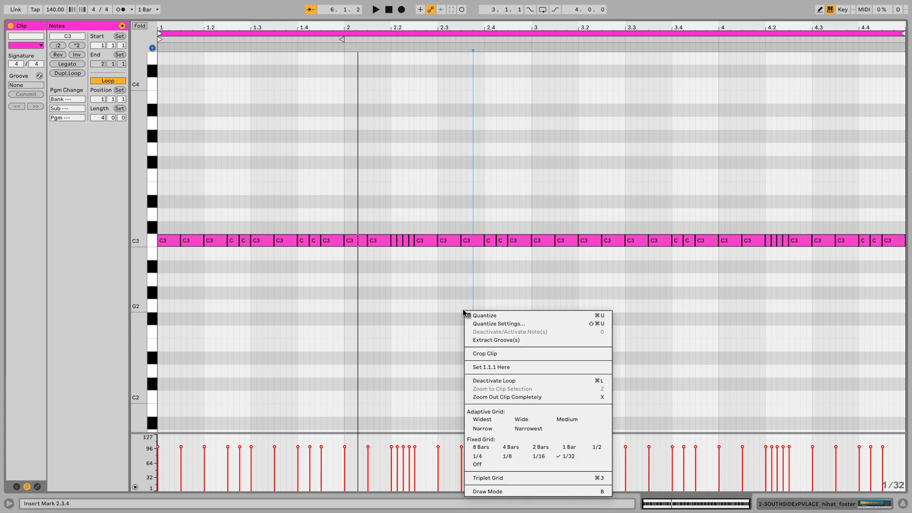
click(507, 477)
right_click(477, 362)
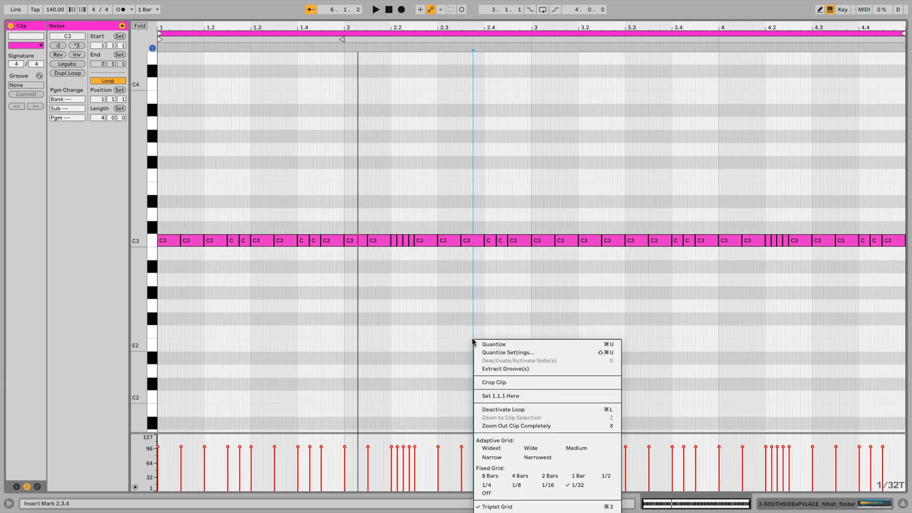
click(517, 486)
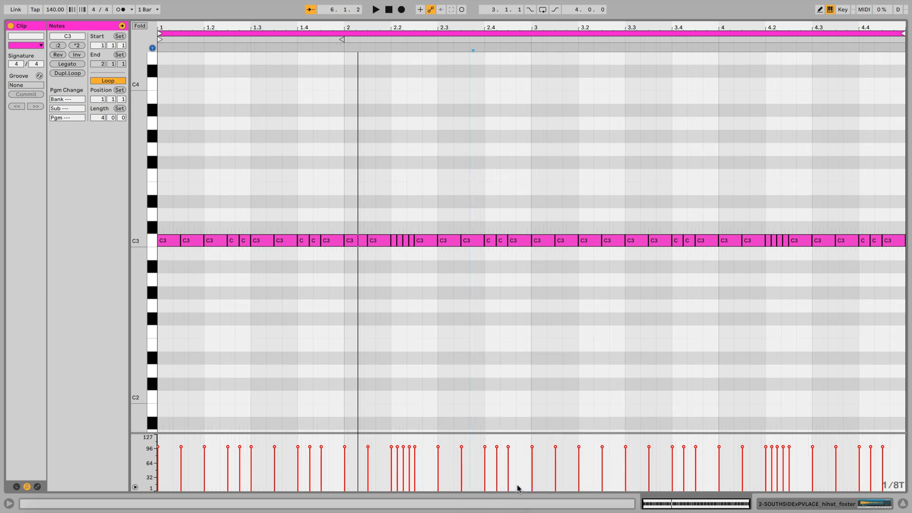
Step: Compare the two 1/8 hi-hats of beat 1.1 with the triplet grid and play back the pattern
click(188, 132)
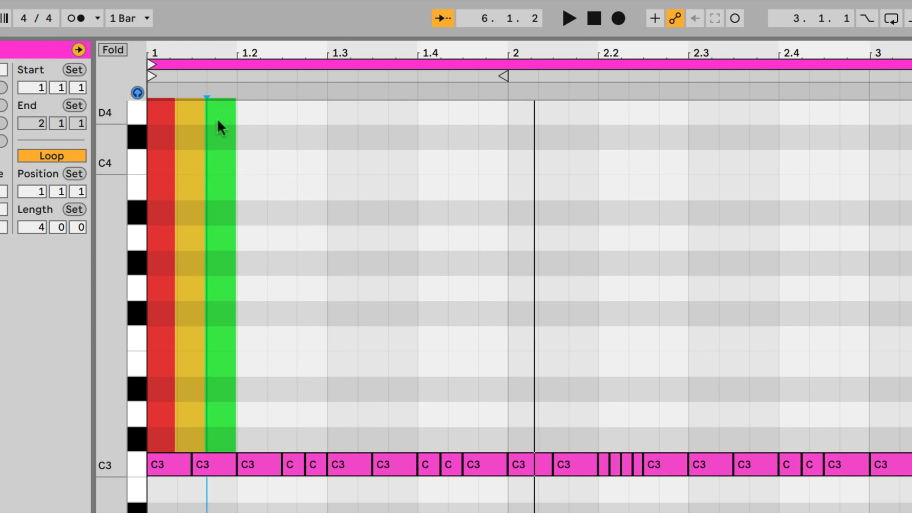
drag(209, 509, 177, 444)
click(209, 507)
drag(209, 507, 182, 457)
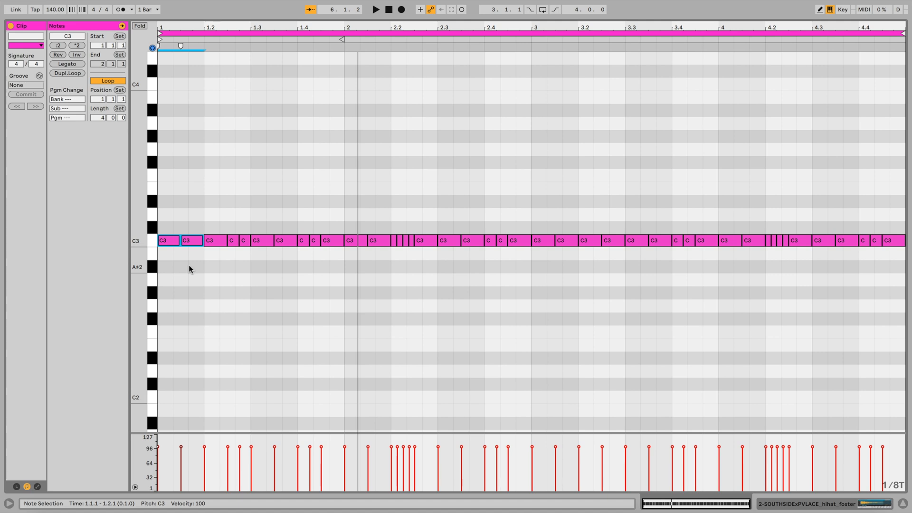
key(space)
click(375, 200)
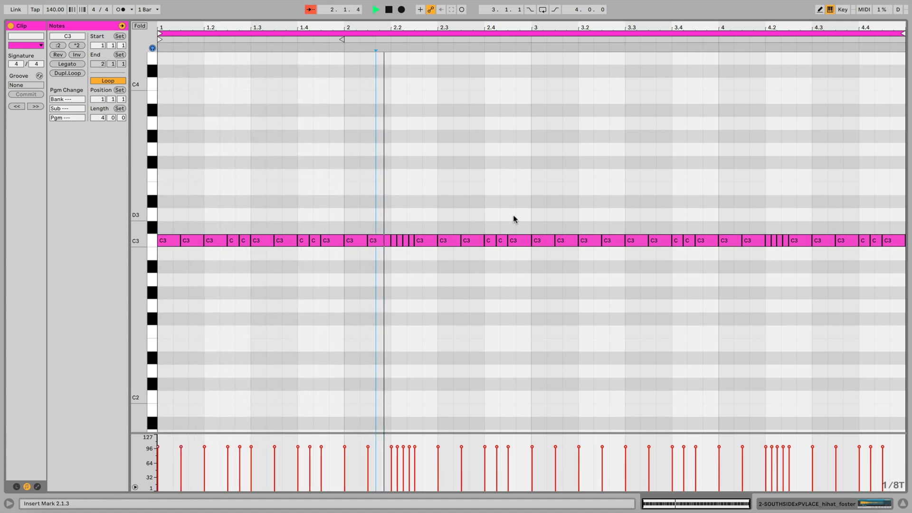
key(space)
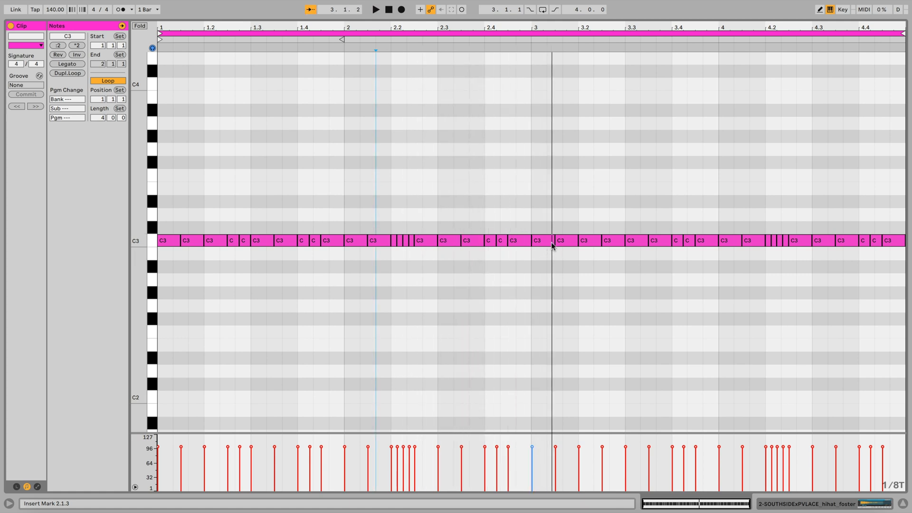
Step: Shorten the hi-hat at 3.1.1 to a 1/8 triplet, duplicate it twice to fill the beat, and play back the pattern
drag(554, 241, 547, 242)
key(super+d)
key(super+d)
key(space)
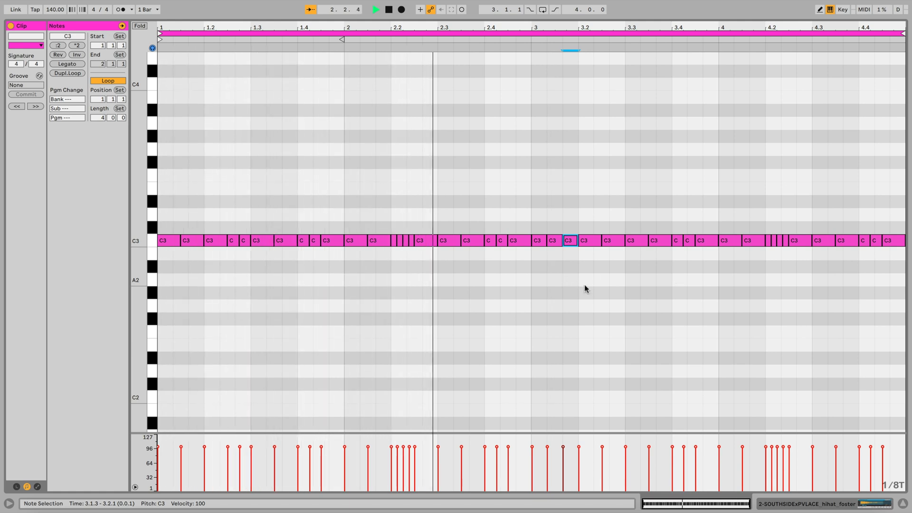
key(space)
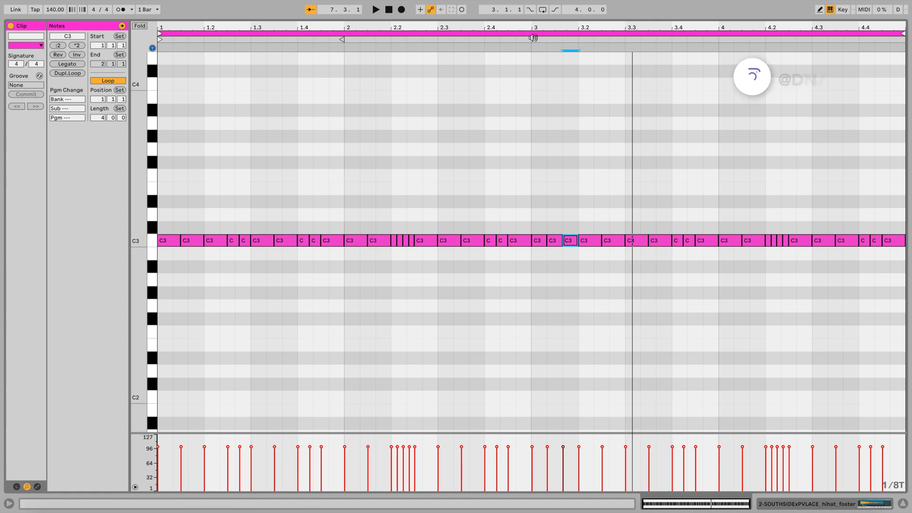
drag(534, 218, 570, 277)
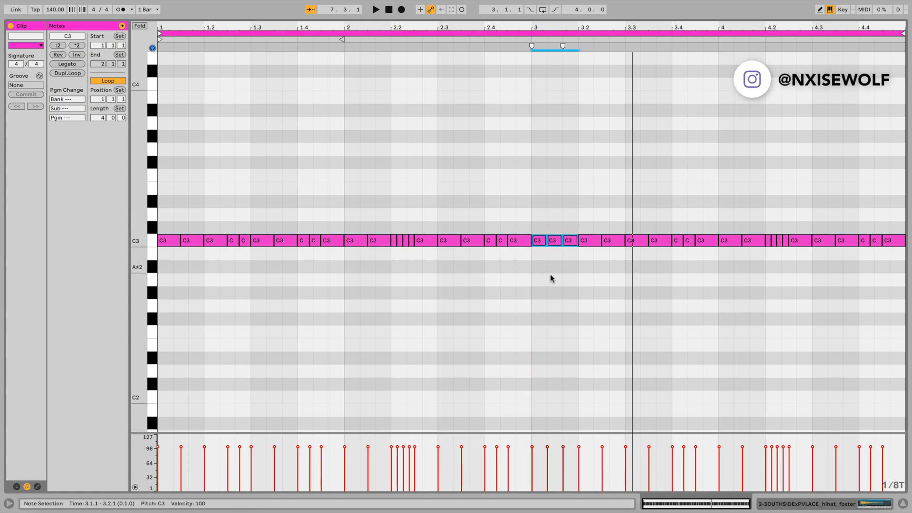
key(space)
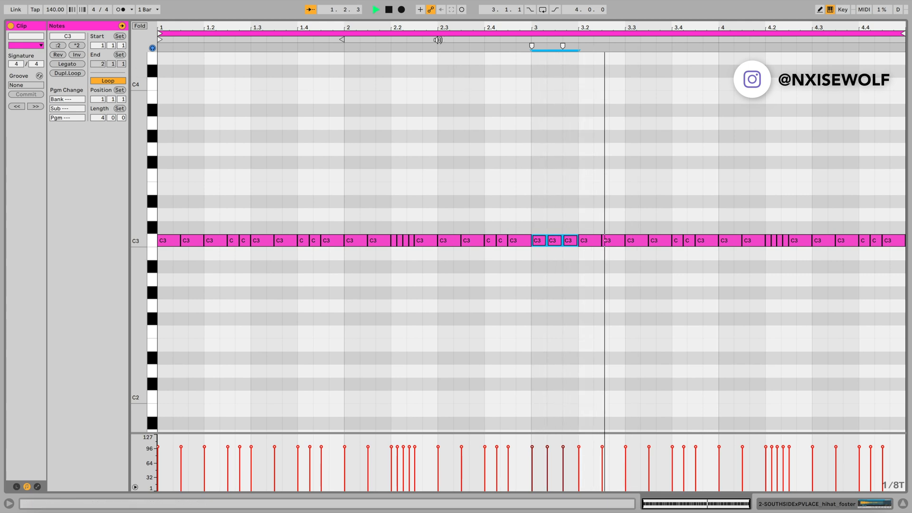
key(space)
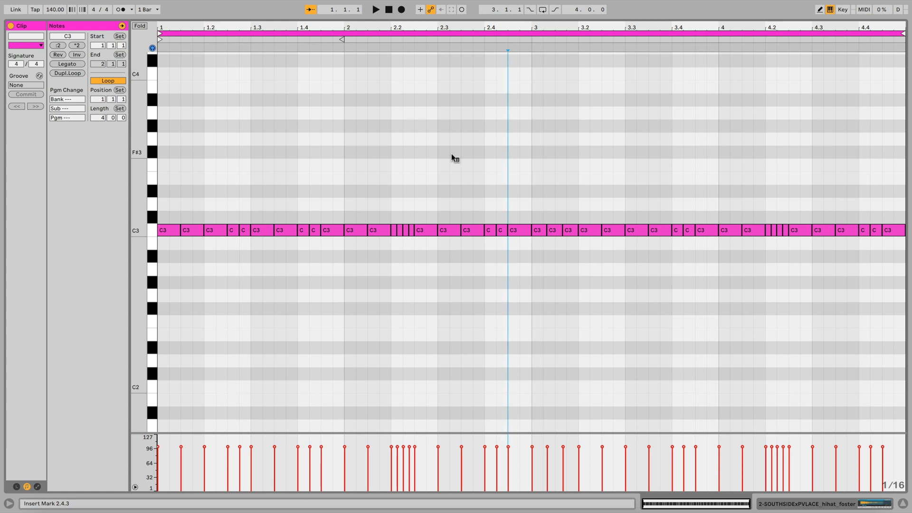
Step: Set the note grid to 1/32 and split the hi-hat at 3.2.3 into a roll of four 1/32 notes
right_click(451, 154)
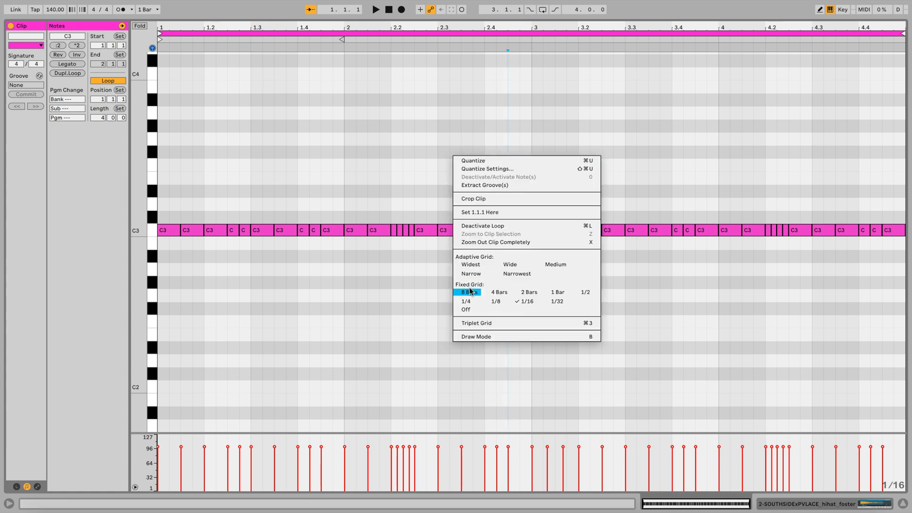
click(558, 304)
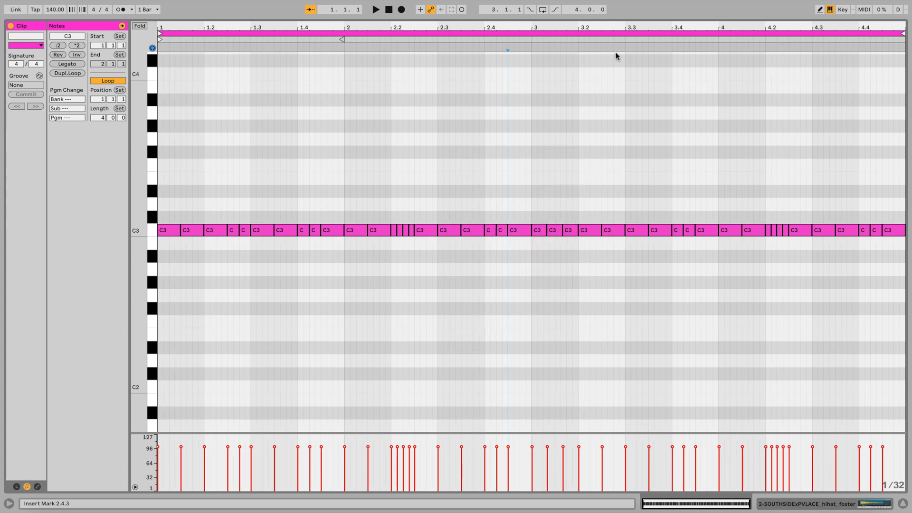
scroll(631, 120, up, 1)
scroll(620, 118, up, 5)
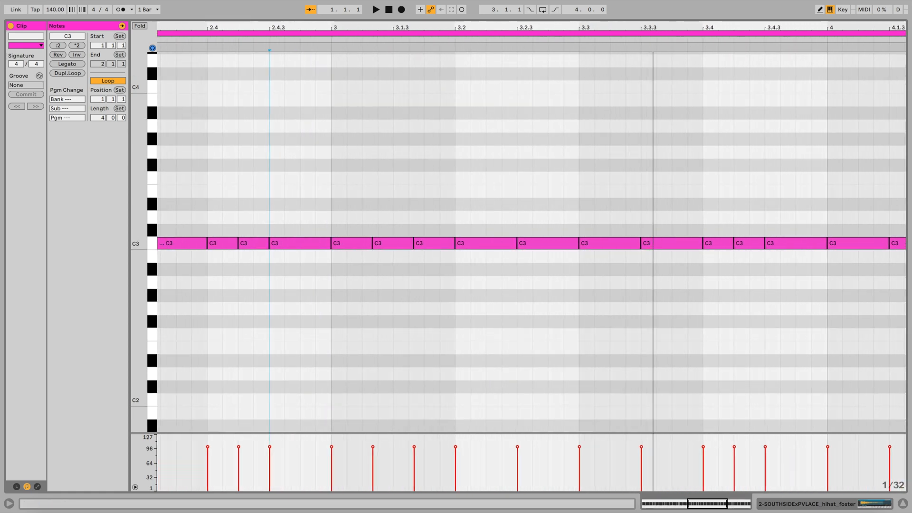
click(545, 243)
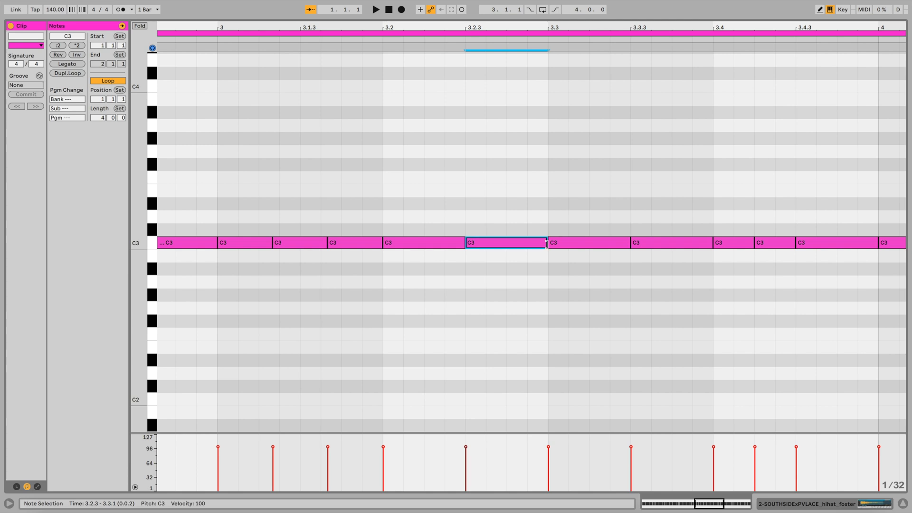
drag(546, 244, 536, 280)
key(ctrl+d)
key(ctrl+d)
key(ctrl+d)
Step: Shorten the four roll notes at 3.2.3, place copies between them for an eight-note 1/64 roll, and play back the pattern
drag(482, 27, 482, 62)
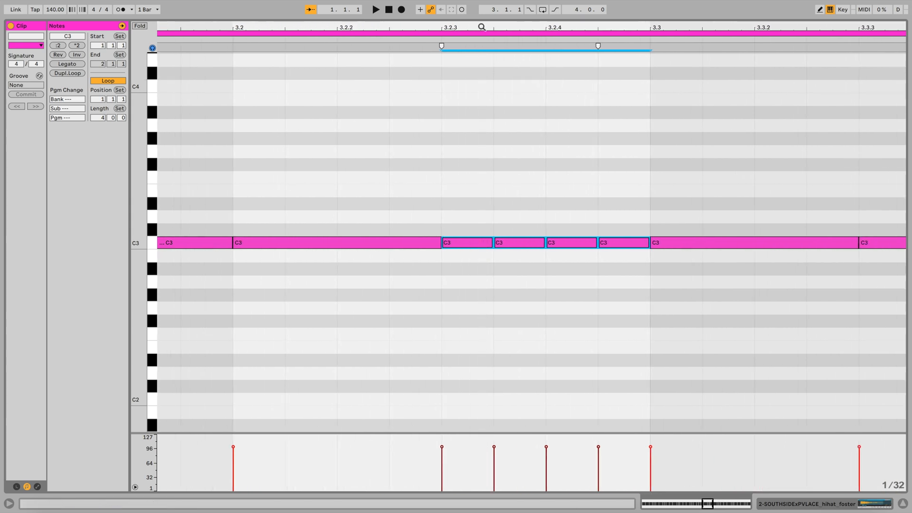
mouse_move(490, 244)
mouse_down()
mouse_move(454, 246)
mouse_move(480, 250)
mouse_up()
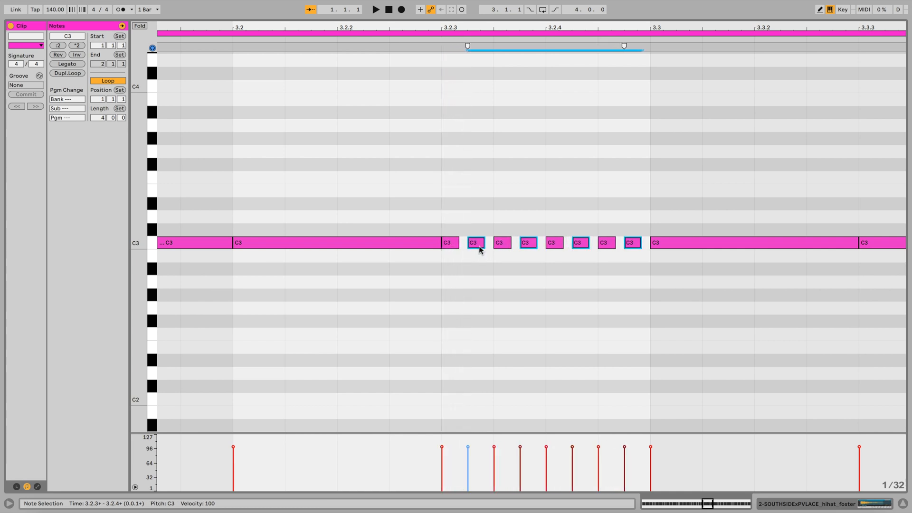
drag(459, 27, 584, 13)
click(640, 265)
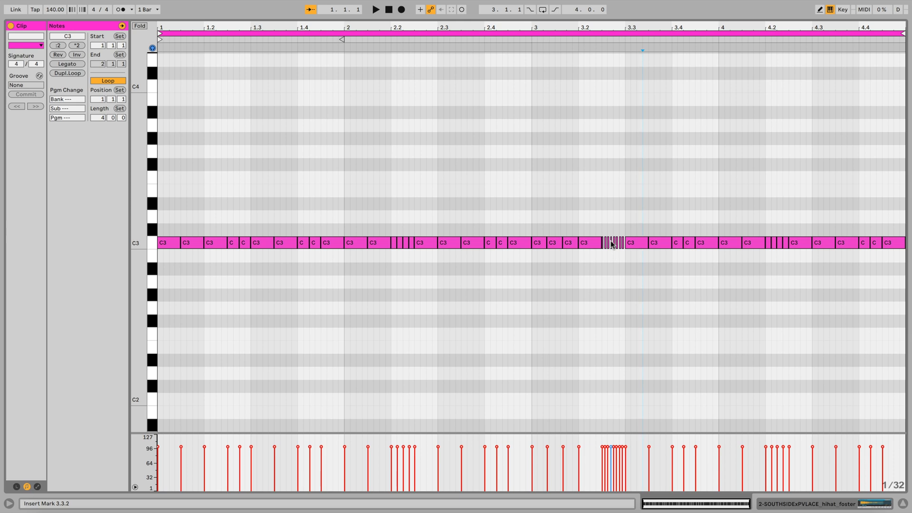
key(space)
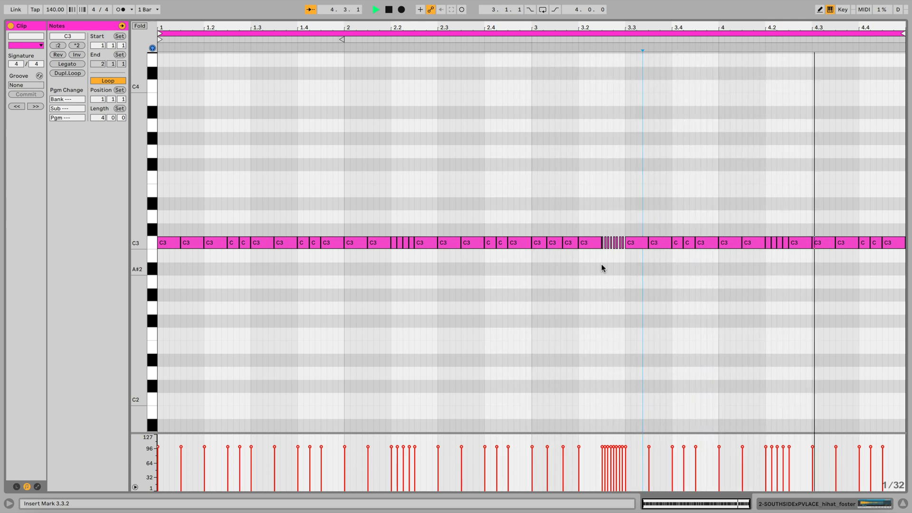
key(space)
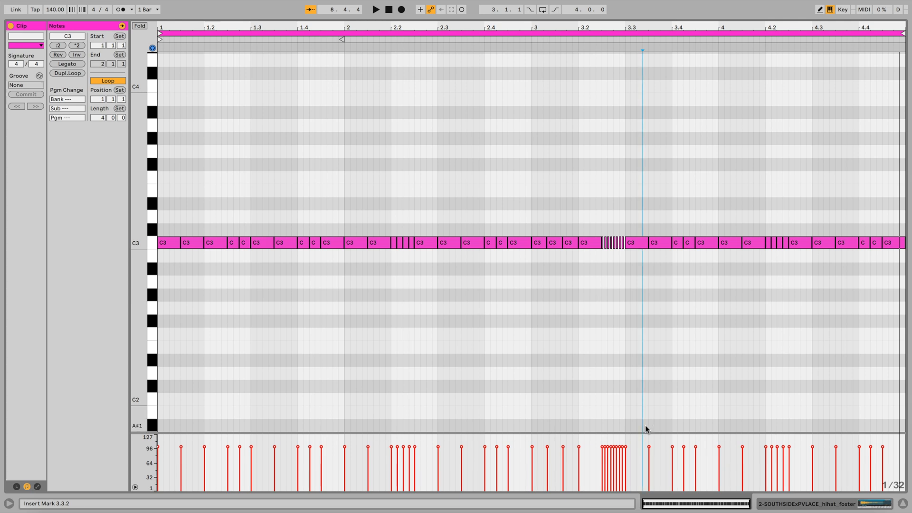
Step: Enlarge the velocity editor and lower velocities to about 82 at 1.1.3, 73 at 1.2.3, 82 at 1.3.1, 85 at 1.4.1 and 94 at 1.4.3
drag(644, 432, 649, 300)
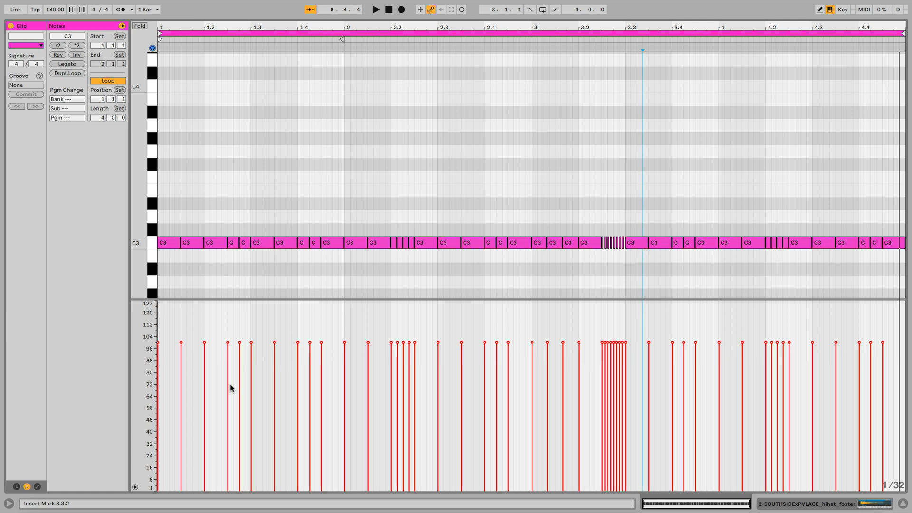
drag(181, 342, 181, 370)
drag(228, 342, 227, 382)
drag(251, 343, 251, 370)
mouse_move(298, 342)
mouse_down()
mouse_move(298, 366)
mouse_move(321, 352)
mouse_up()
Step: Ramp the 2.2.1 roll's velocities from about 63 up to 99 and lower the hits at 2.3.3, 2.4.2, the second triplet and 3.2.1
drag(392, 229, 409, 247)
mouse_move(391, 397)
mouse_down()
mouse_move(411, 343)
mouse_move(497, 376)
mouse_up()
drag(548, 343, 547, 382)
drag(579, 343, 579, 361)
Step: Ramp the velocities of the eight-note roll at 3.2.3 down from about 106 to 43
drag(625, 217, 603, 251)
click(611, 287)
key(plus)
key(plus)
drag(594, 215, 500, 250)
drag(503, 334, 585, 428)
key(minus)
key(minus)
Step: Lower velocities to about 91 at 3.3.3, 72 at 3.4.2 and 86 at 4.1.1, and ramp the 4.2.1 roll from about 58 to 91
drag(649, 342, 649, 356)
drag(684, 343, 684, 386)
drag(797, 339, 759, 376)
drag(765, 406, 787, 344)
drag(719, 343, 719, 364)
Step: Lower the velocities to about 83 at 4.3.3 and 67 at 4.4.2, and play back the pattern
drag(836, 342, 836, 368)
drag(870, 342, 870, 390)
key(space)
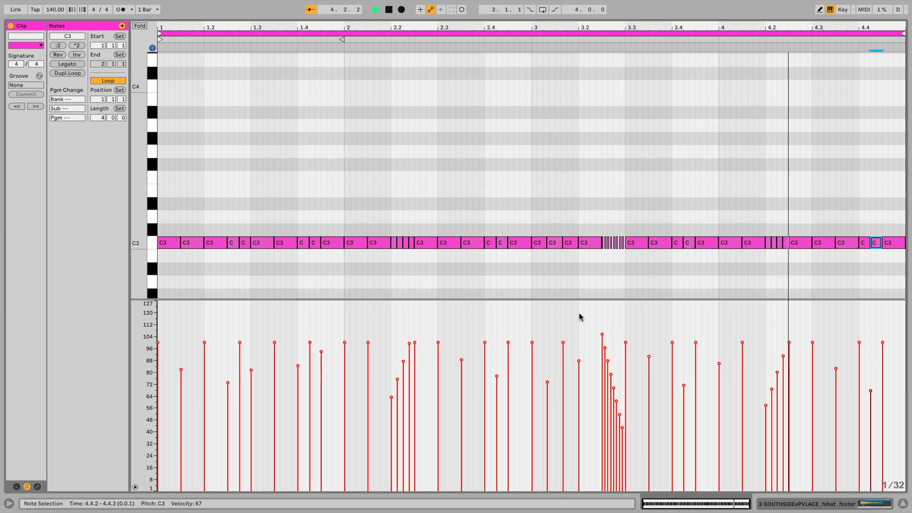
key(space)
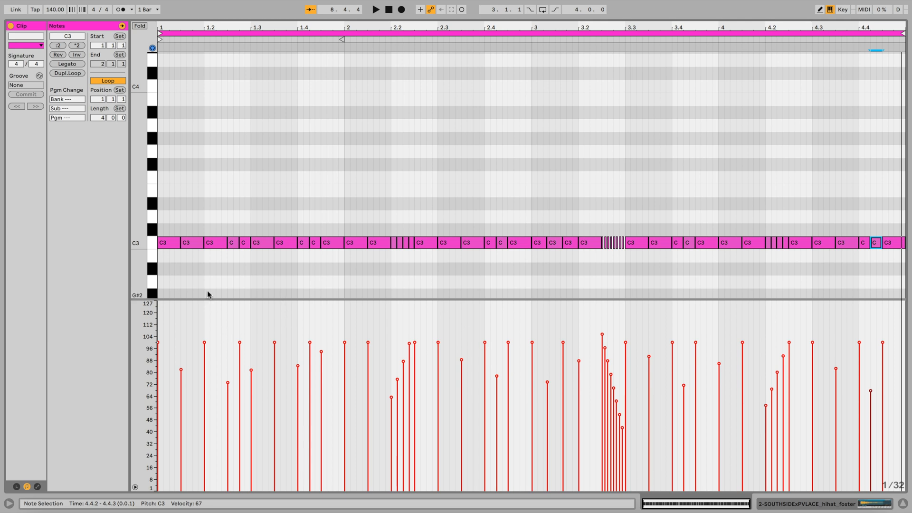
Step: Examine the alternating velocities of the first hi-hats in bar 1 and the velocity ramp of the roll at 3.2.3
click(158, 343)
click(181, 371)
click(204, 342)
click(228, 383)
click(252, 375)
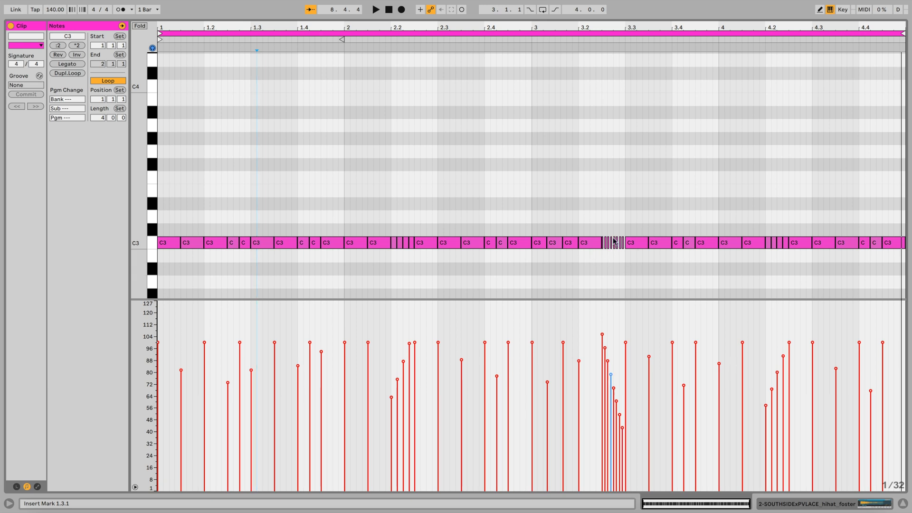
mouse_move(602, 338)
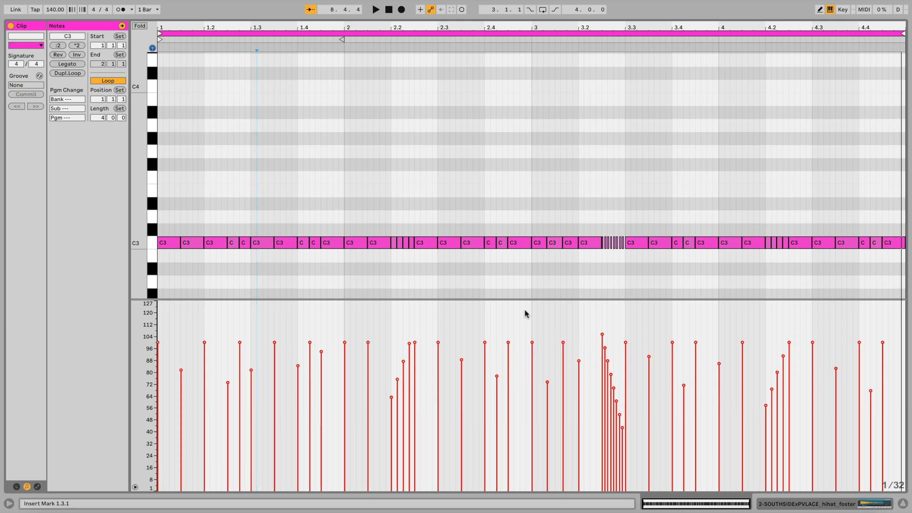
drag(527, 240, 496, 269)
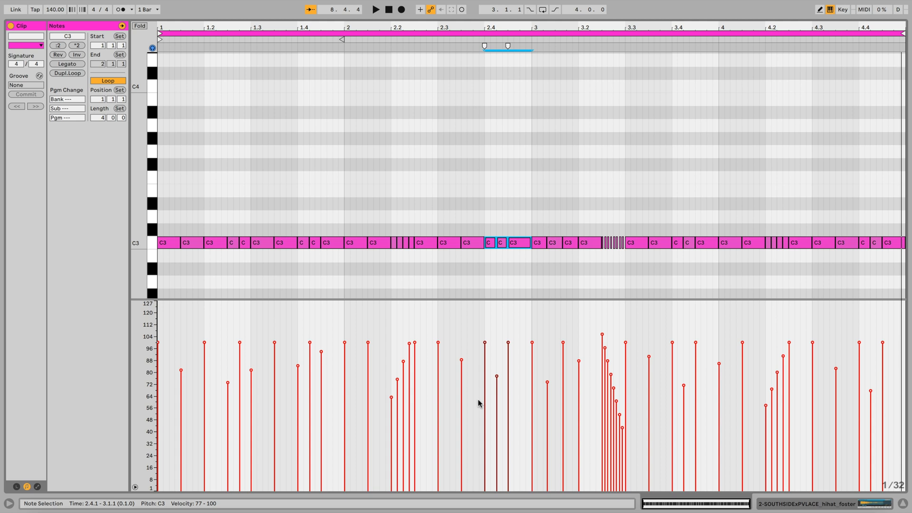
drag(479, 409, 509, 345)
key(ctrl+z)
key(space)
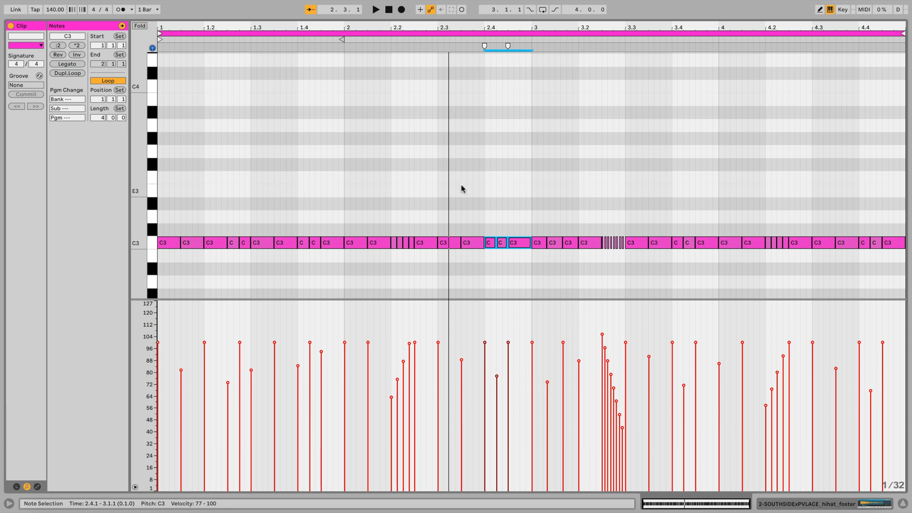
Step: Transpose the three hi-hats at 4.4.1 down three semitones to A2
drag(863, 219, 896, 250)
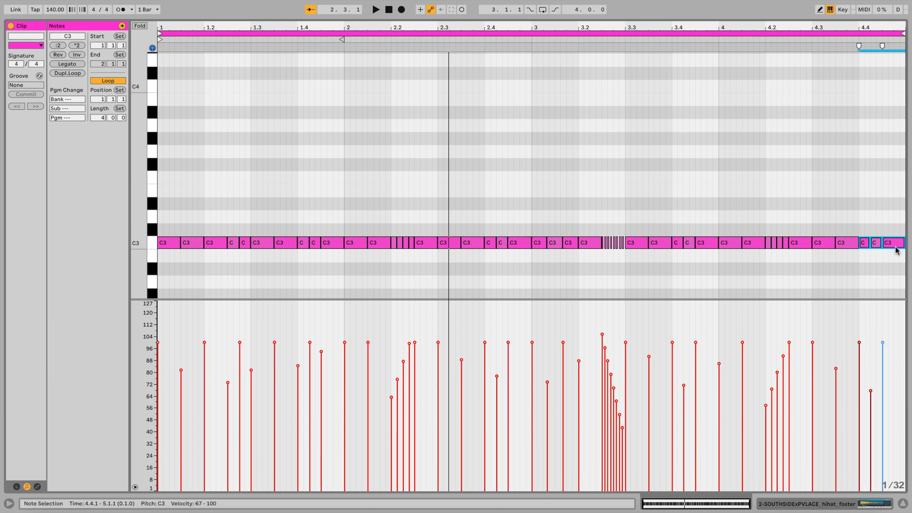
key(Down)
key(Down)
key(Down)
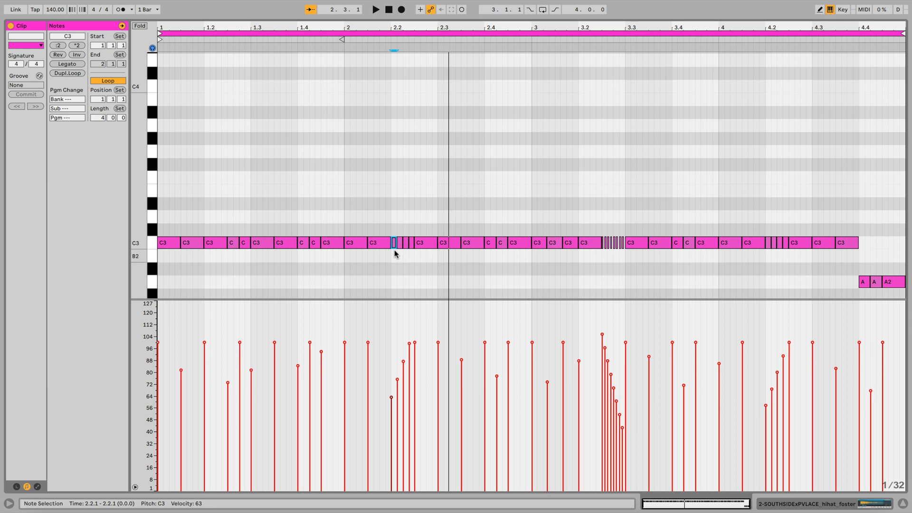
Step: Transpose the first three notes of the roll at 2.2.1 to D#3, D3 and C#3
key(Up)
key(Up)
key(Up)
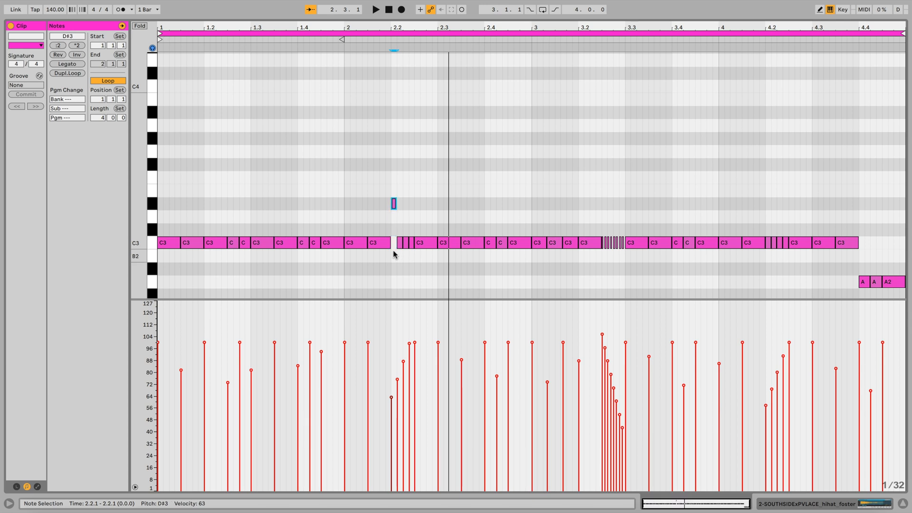
click(399, 243)
key(Up)
key(Up)
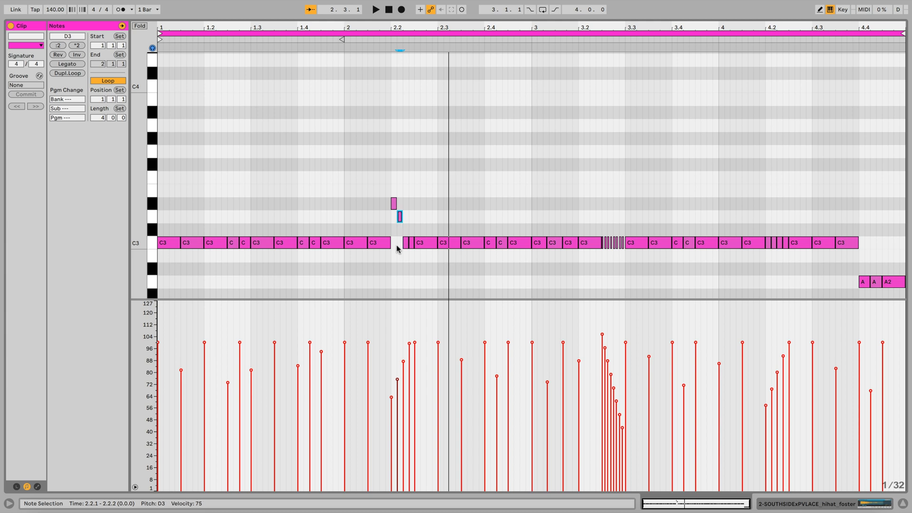
click(406, 243)
key(Up)
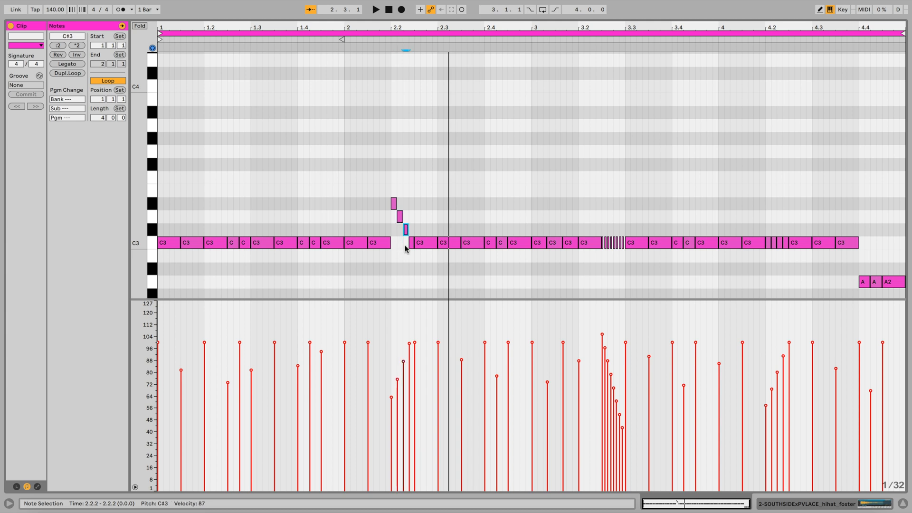
Step: Raise the first three roll notes at 2.2.1 by one semitone, transpose the fourth to C#3, and play back the pattern
click(392, 188)
drag(392, 189, 415, 229)
key(Up)
click(411, 242)
key(Up)
key(space)
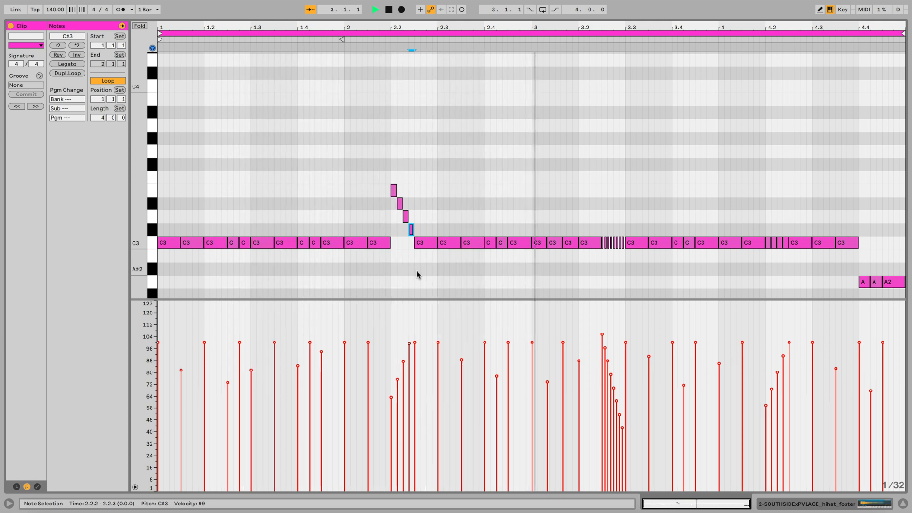
Step: Transpose the hi-hat at 4.4.2 to A#2 and the last one at 4.4.3 to B2, and play back the pattern
click(897, 282)
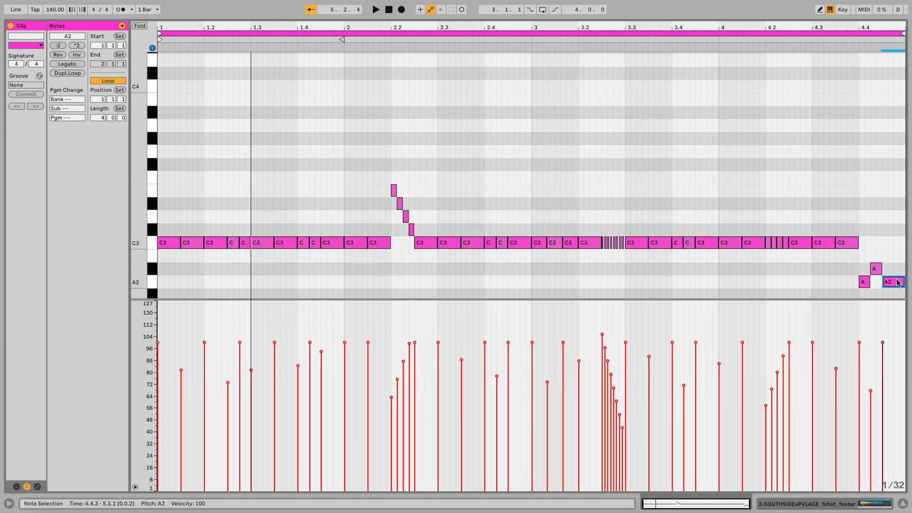
key(Up)
key(Up)
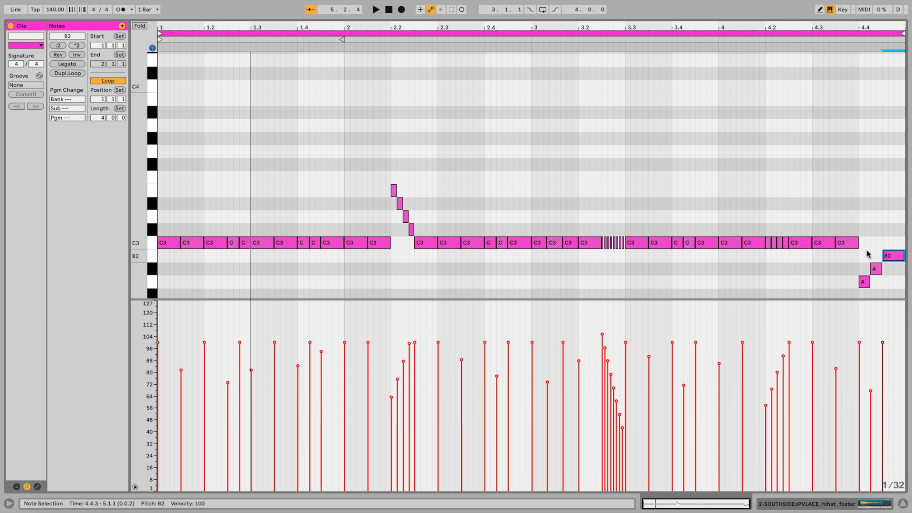
key(space)
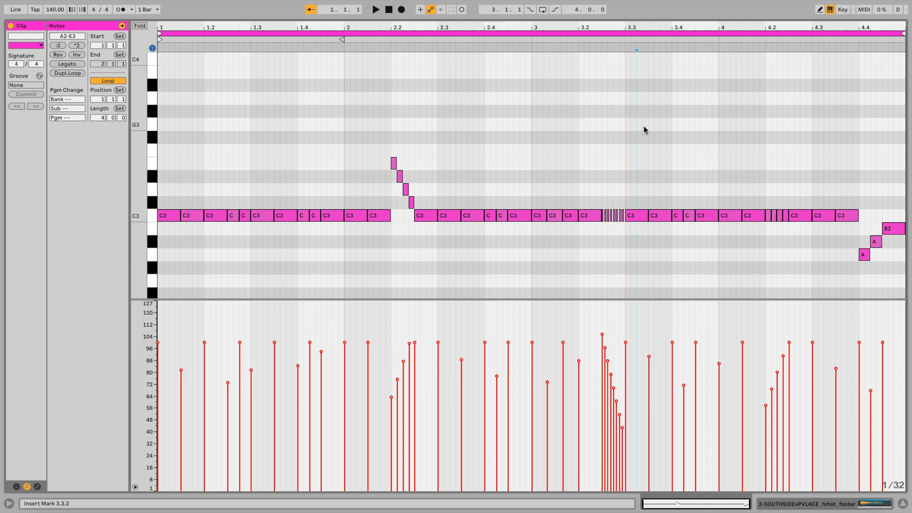
Step: Examine the 1/16 hi-hats at 1.4, the pitched 1/32 roll at 2.2.1 and the 1/64 roll at 3.2.3
drag(299, 23, 301, 28)
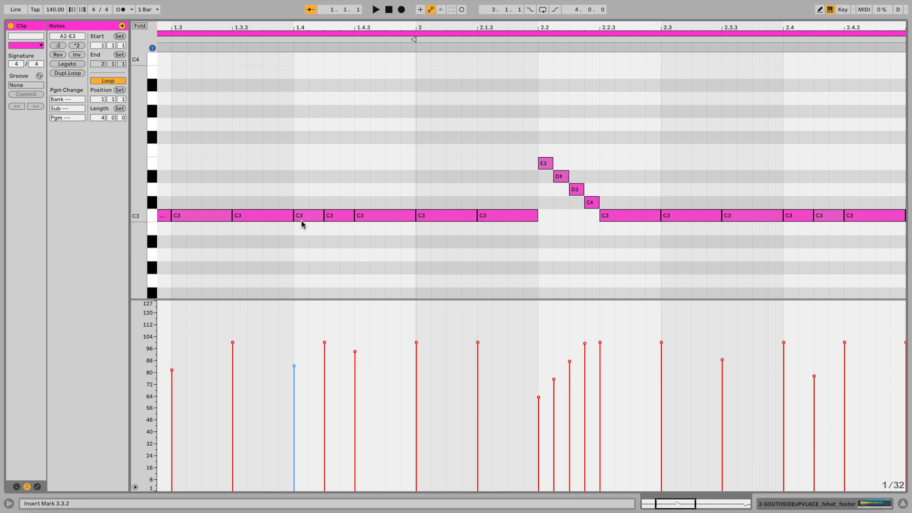
drag(298, 243, 314, 209)
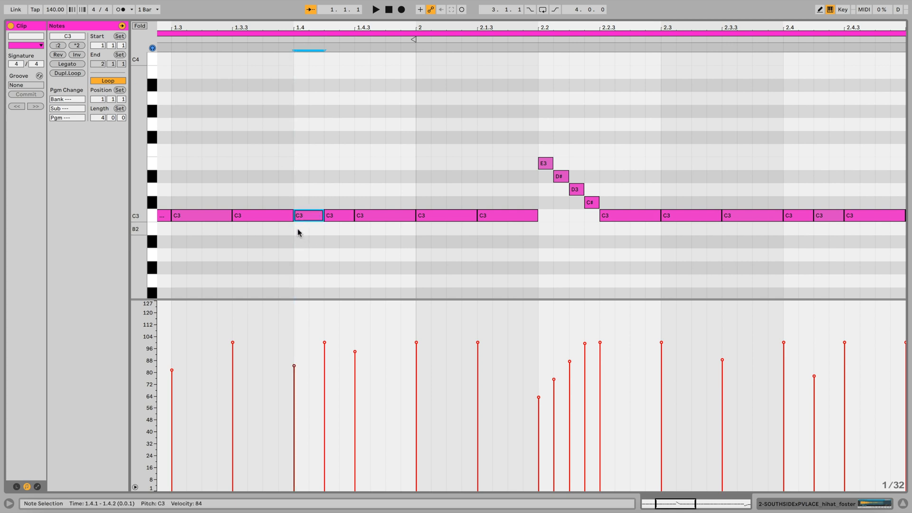
click(336, 217)
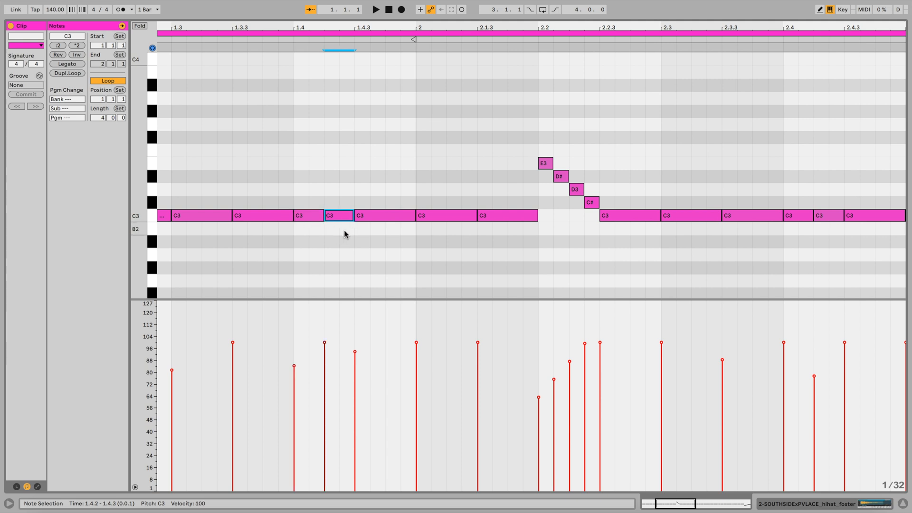
click(364, 219)
scroll(477, 240, right, 5)
drag(427, 137, 480, 199)
scroll(524, 227, right, 10)
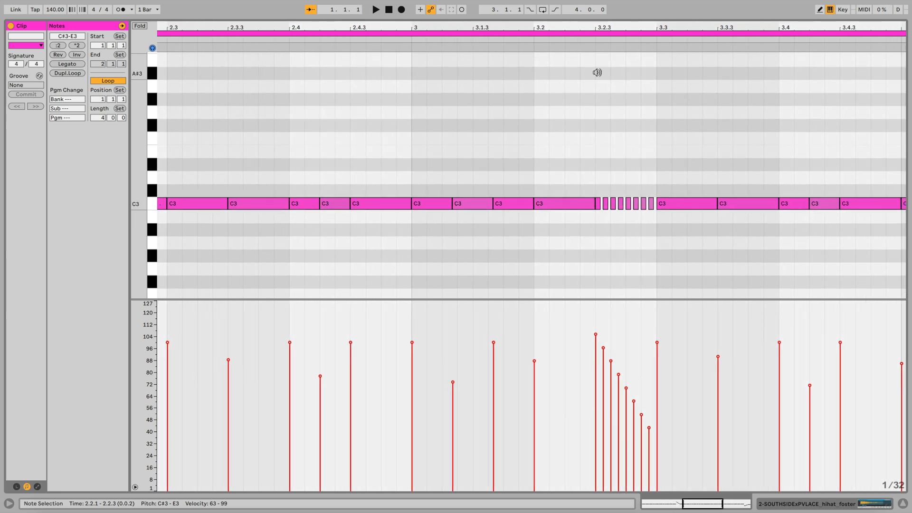
drag(616, 29, 616, 52)
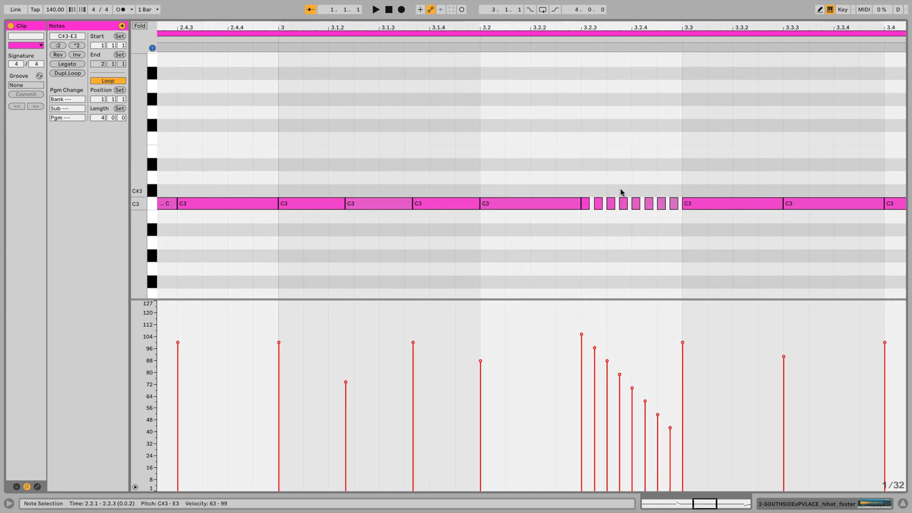
drag(677, 188, 587, 222)
drag(563, 24, 568, 7)
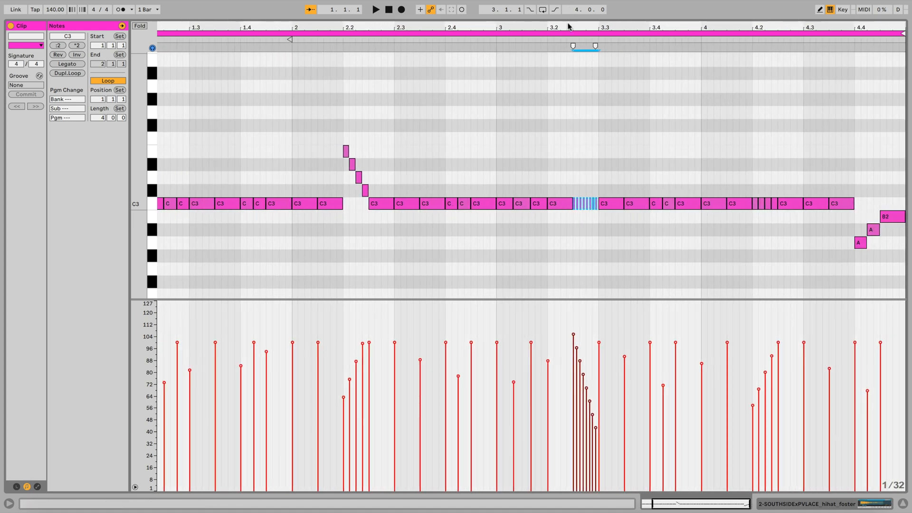